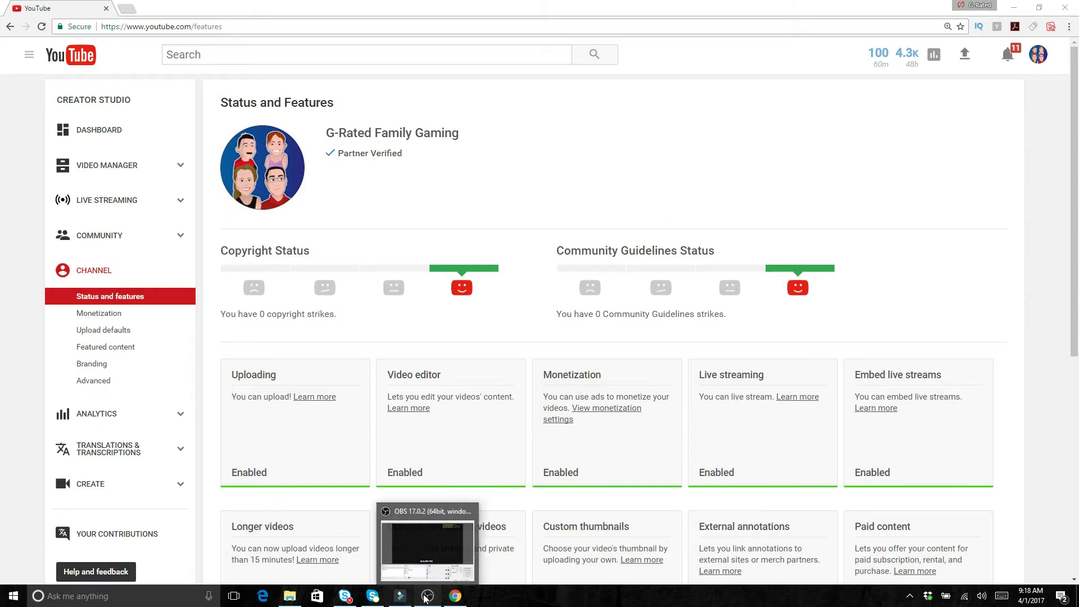
View the channel's additional features page from the YouTube account settings.
click(426, 596)
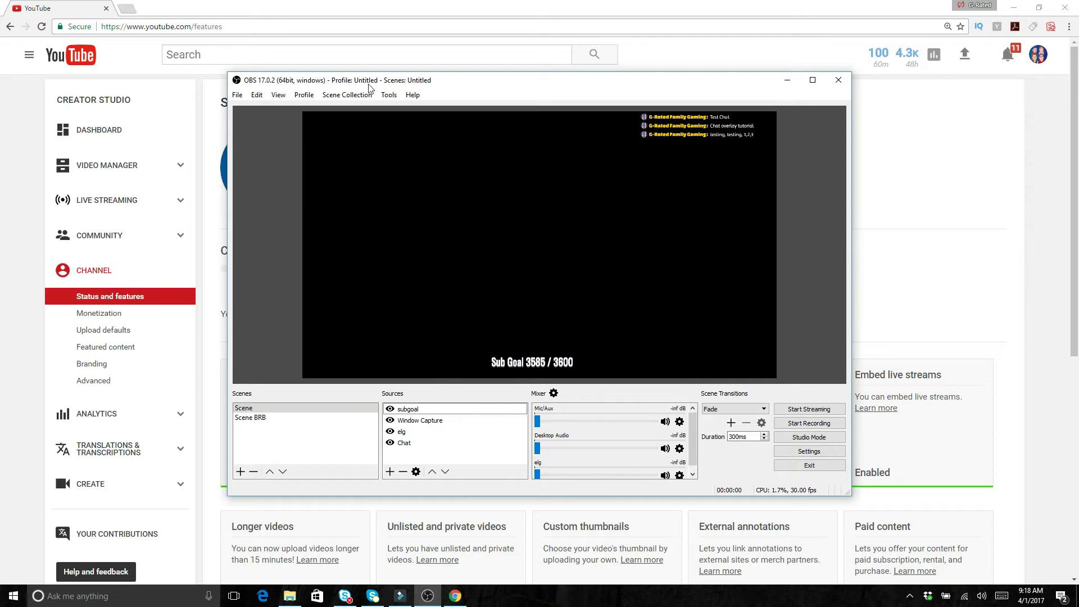
click(786, 80)
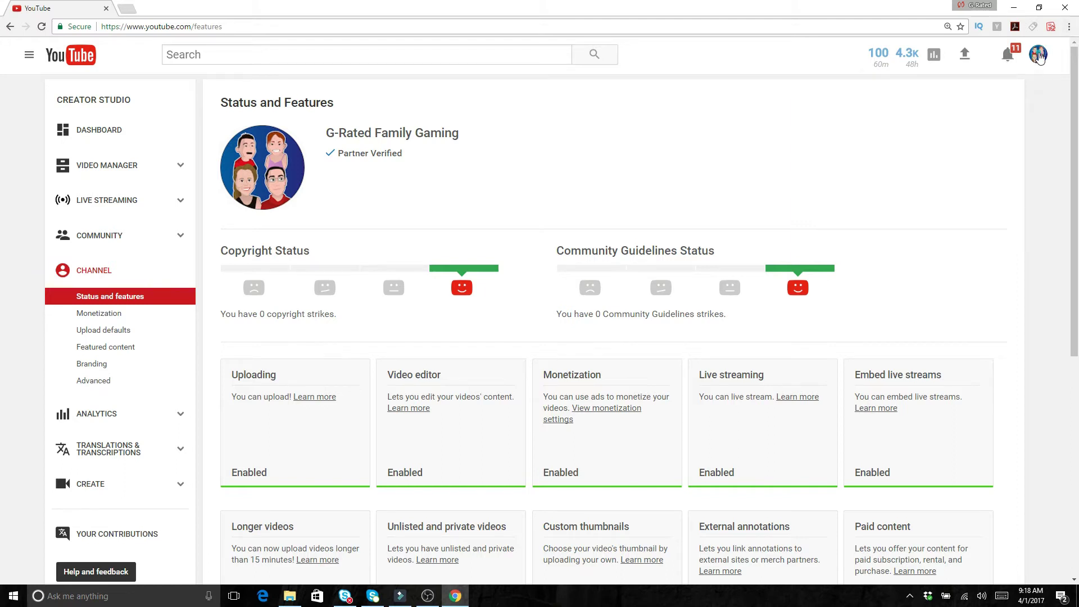
click(1039, 57)
click(1004, 151)
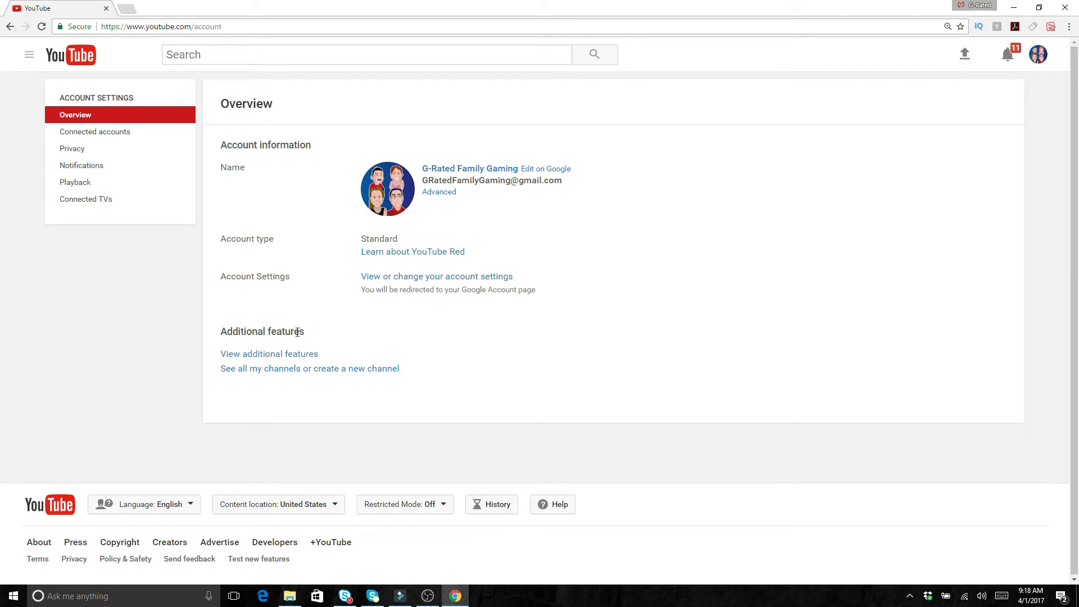
click(285, 353)
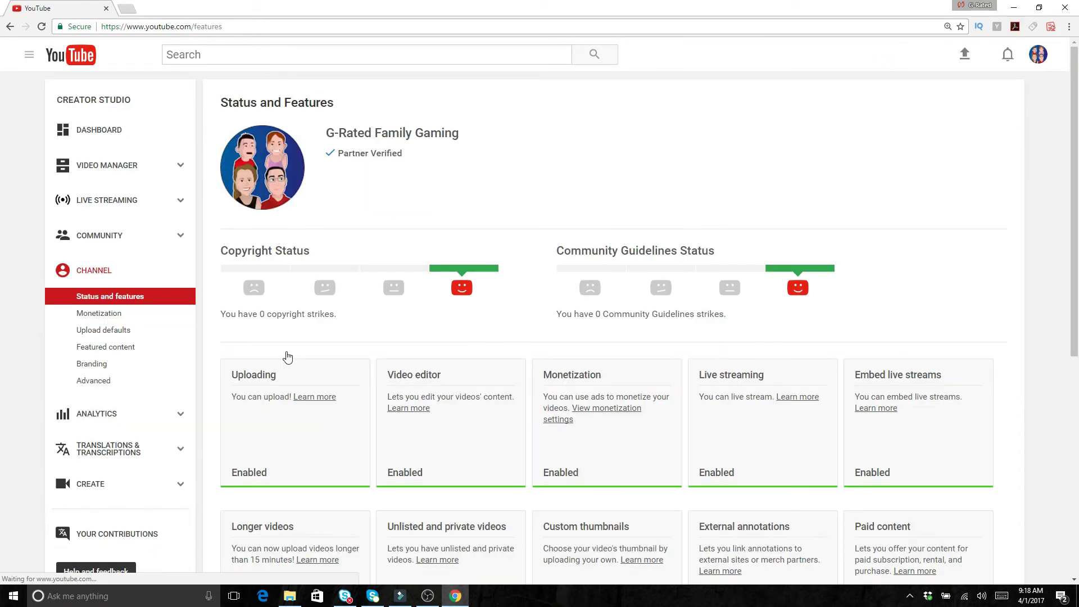
drag(1074, 242, 1070, 323)
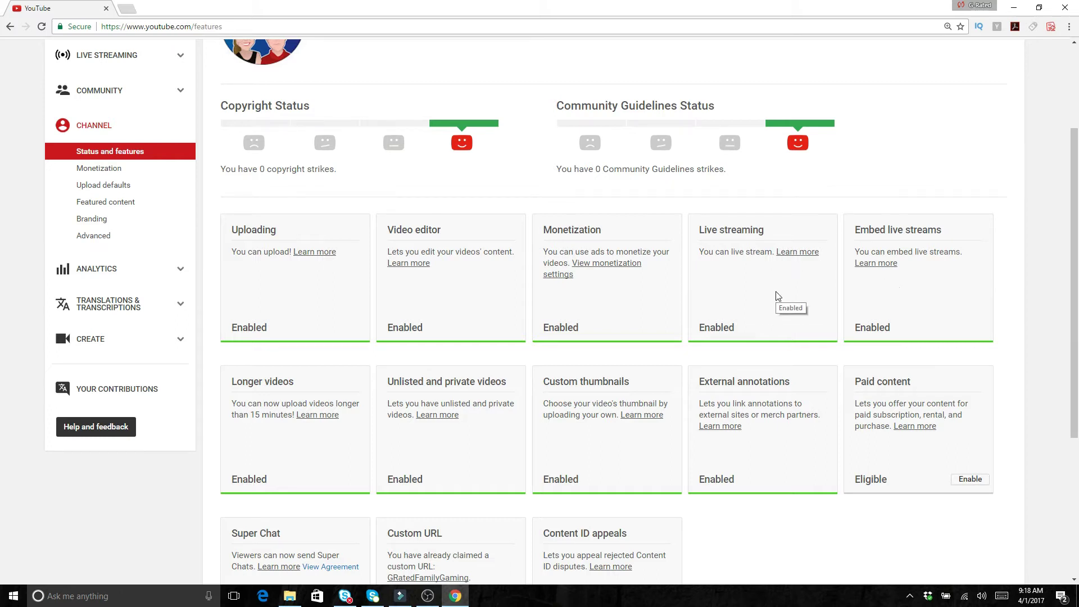
scroll(1073, 185, up, 3)
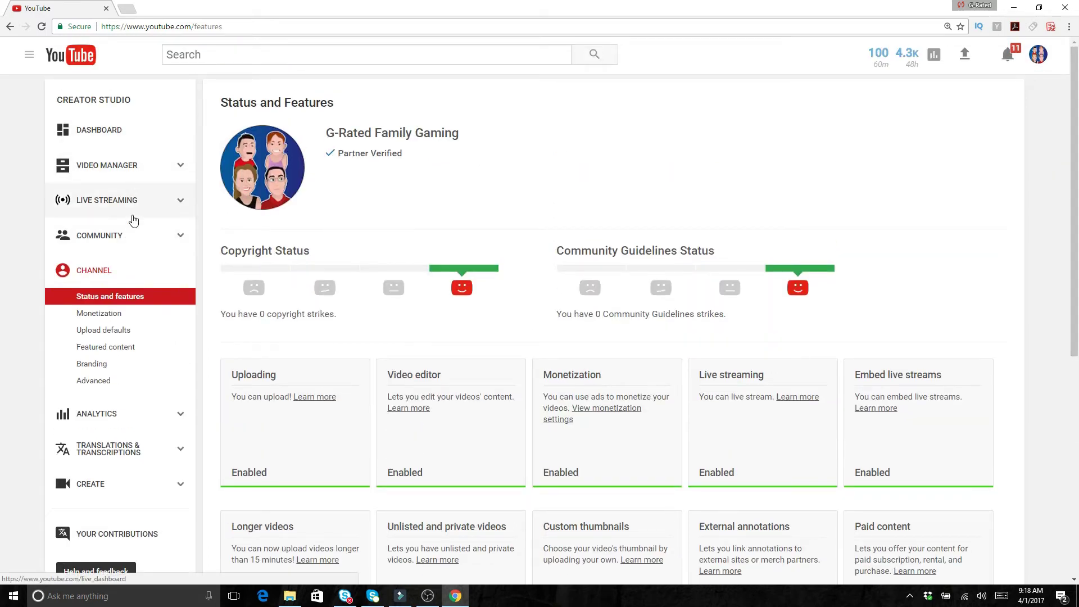
Go through My channel and Video Manager to the Live Streaming dashboard.
click(30, 57)
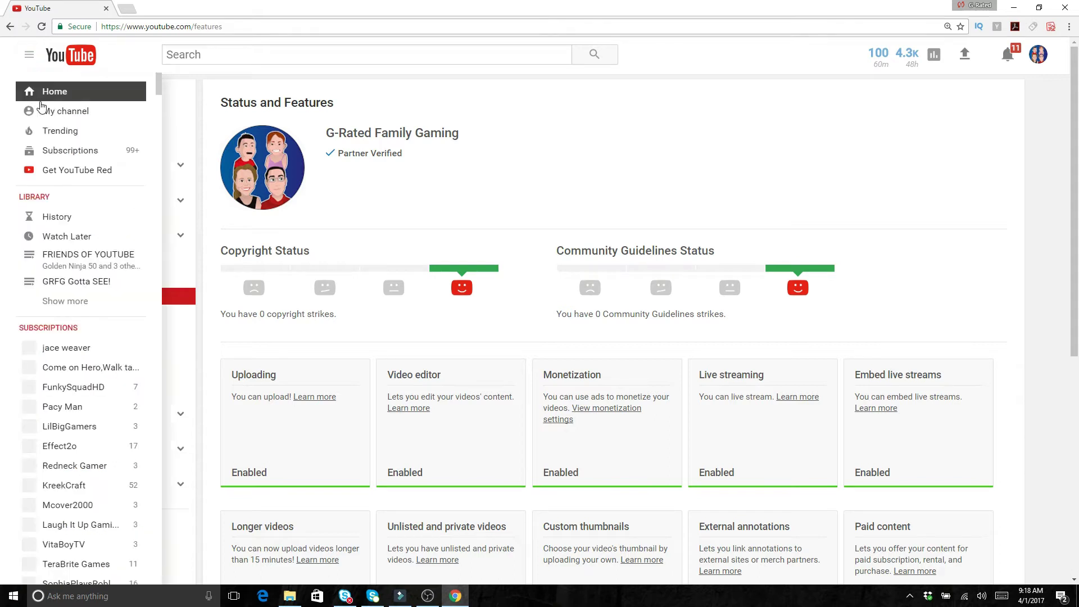
click(45, 112)
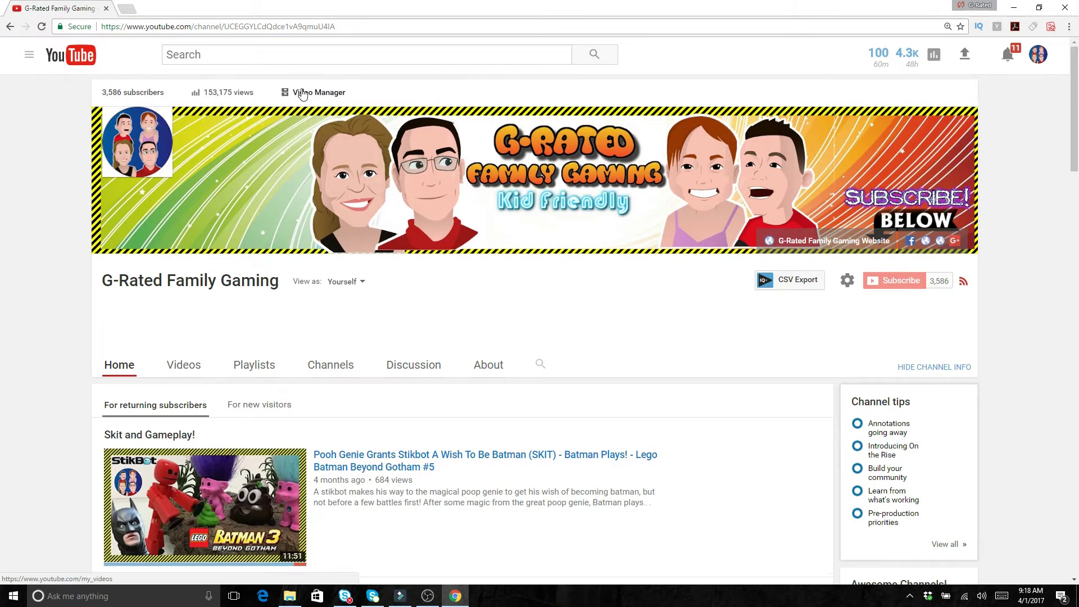
click(302, 93)
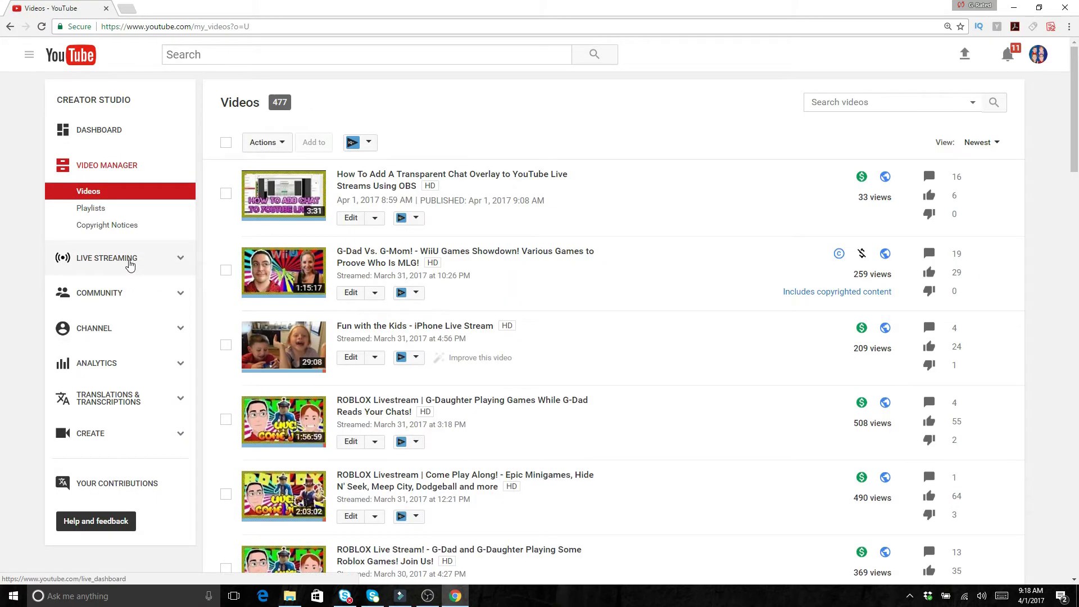
click(131, 265)
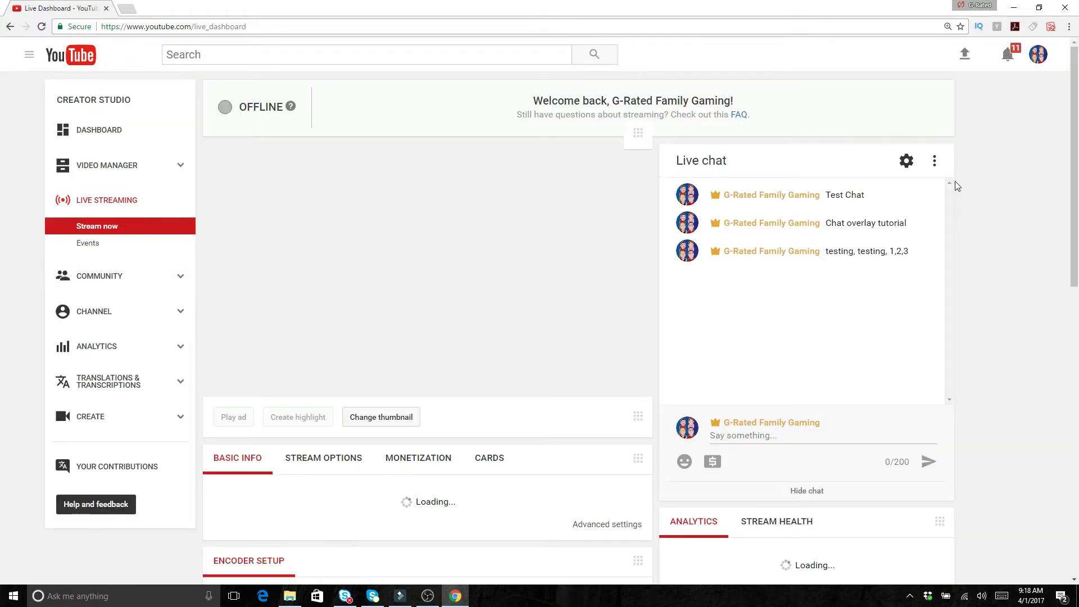
Scroll down the live dashboard and show the Stream Options for DVR, buffering and delay.
scroll(1073, 168, down, 3)
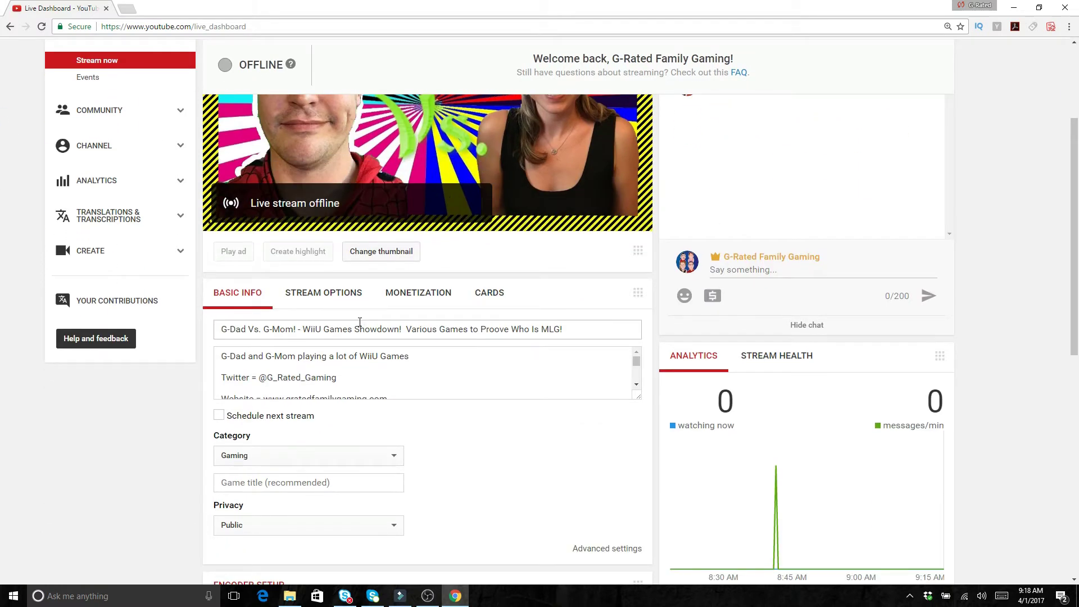
click(359, 383)
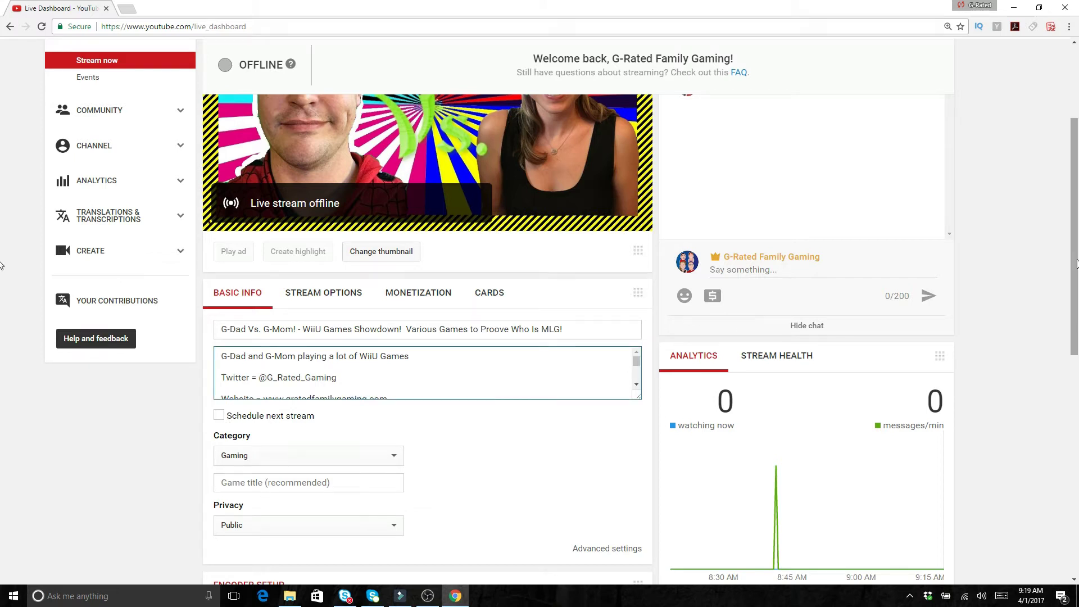
click(342, 291)
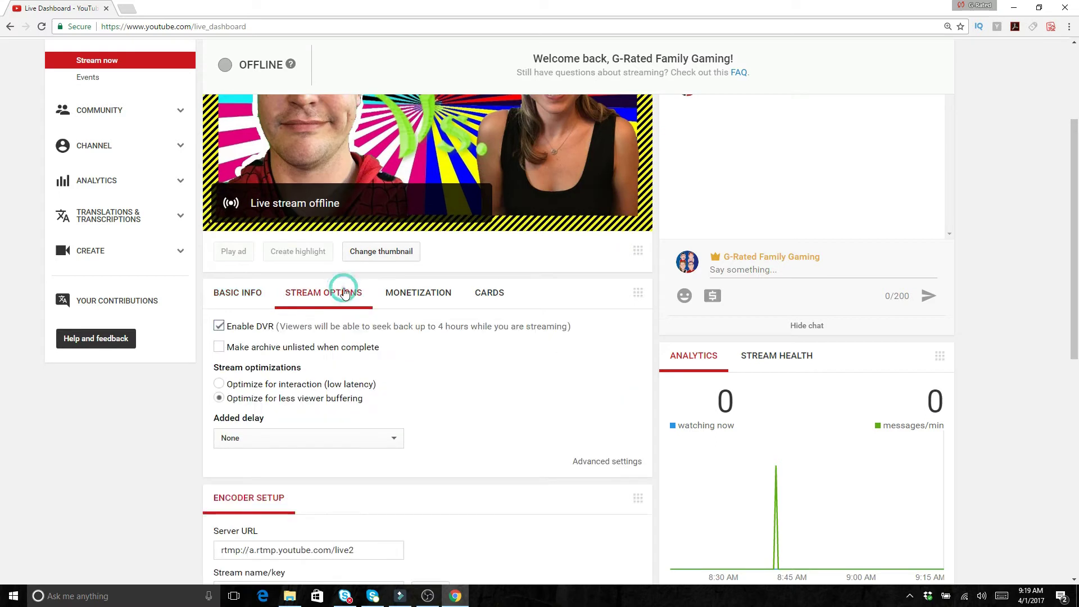
Open the event's advanced settings and scroll to the live chat slow mode and spam options.
click(609, 462)
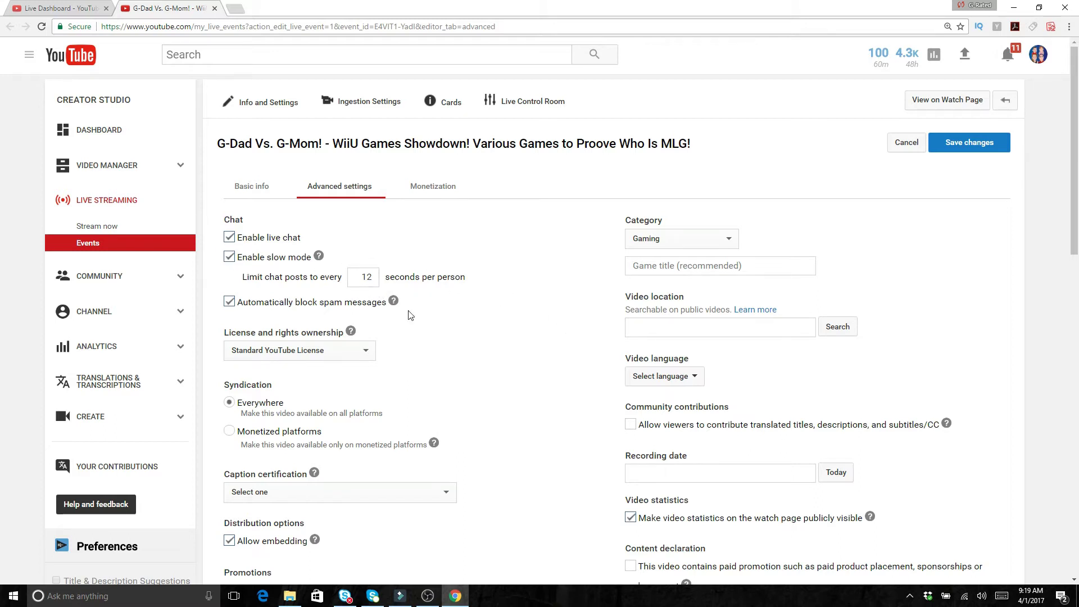
mouse_move(1075, 212)
mouse_down()
mouse_move(1066, 365)
mouse_move(1063, 227)
mouse_up()
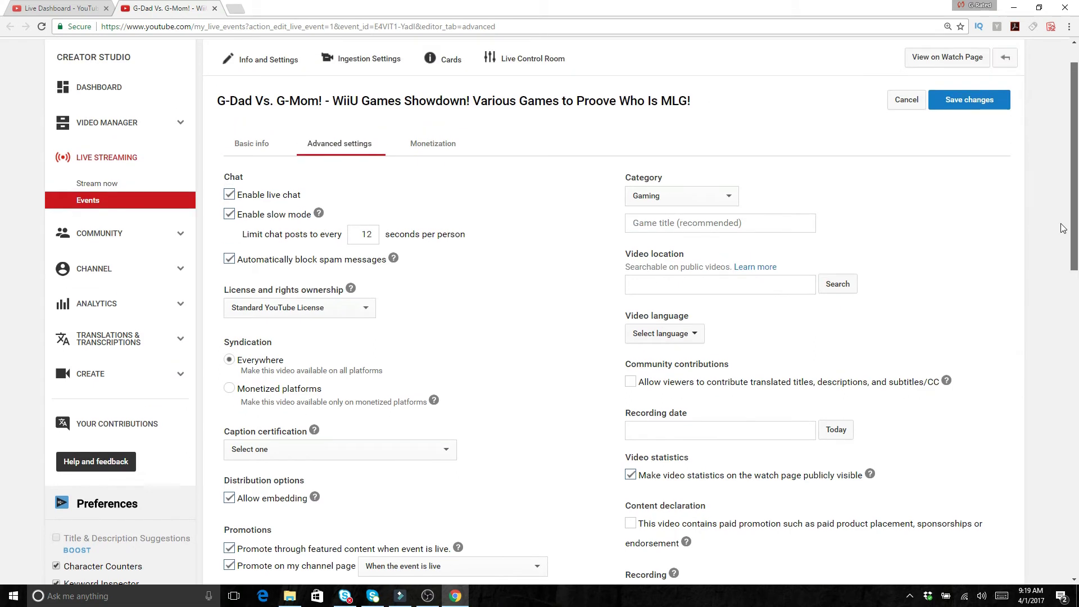
Return to Stream now and select the Stream name/key field under Encoder Setup.
click(113, 189)
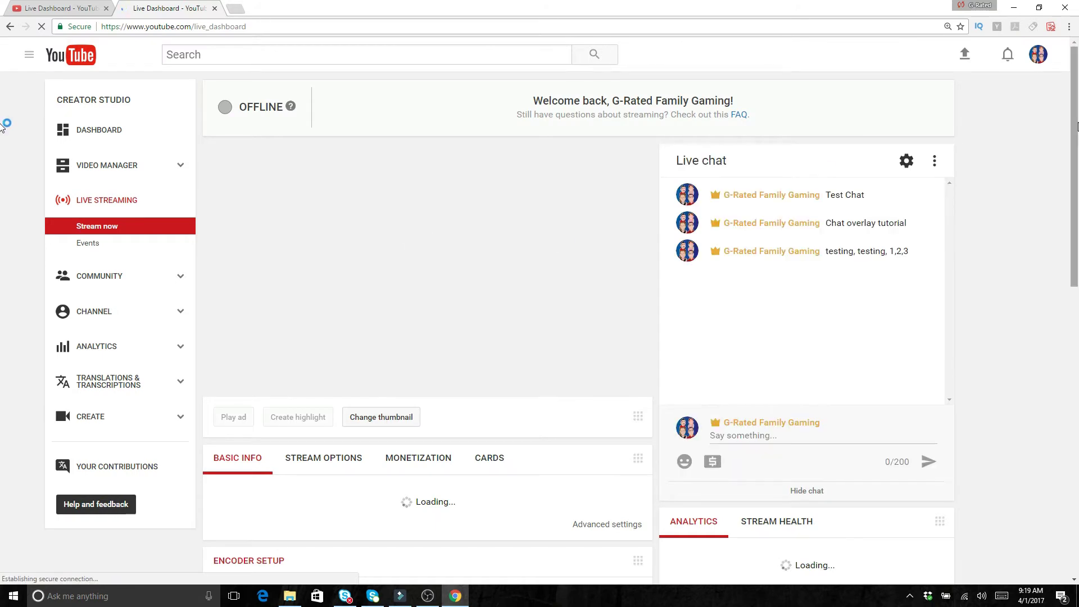
drag(1073, 126, 1068, 304)
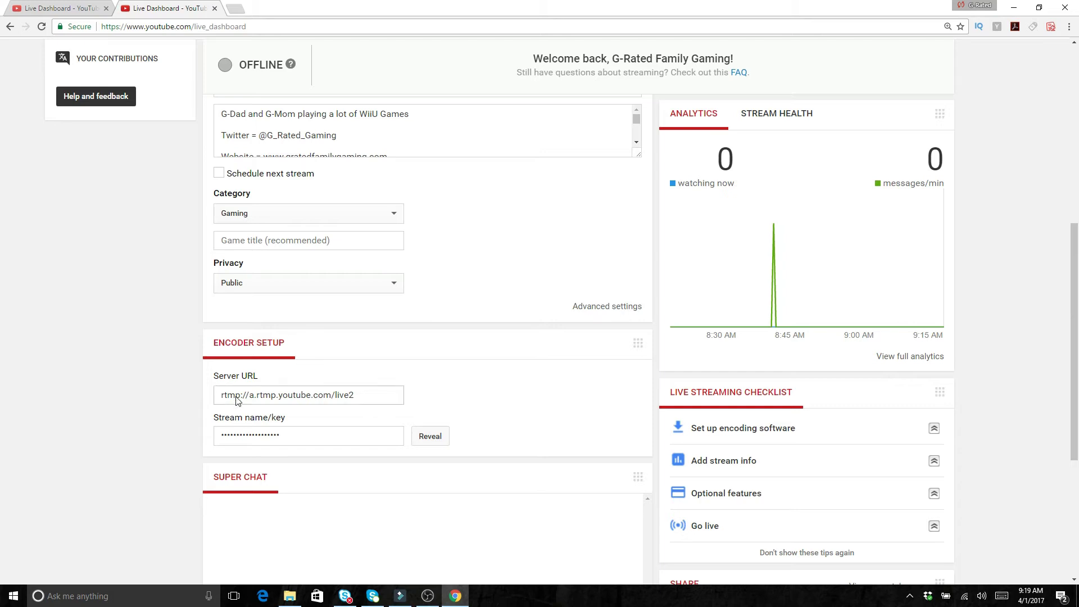
click(302, 436)
Open OBS Settings, review the Output, Video and Audio pages, then show the Stream page.
click(424, 598)
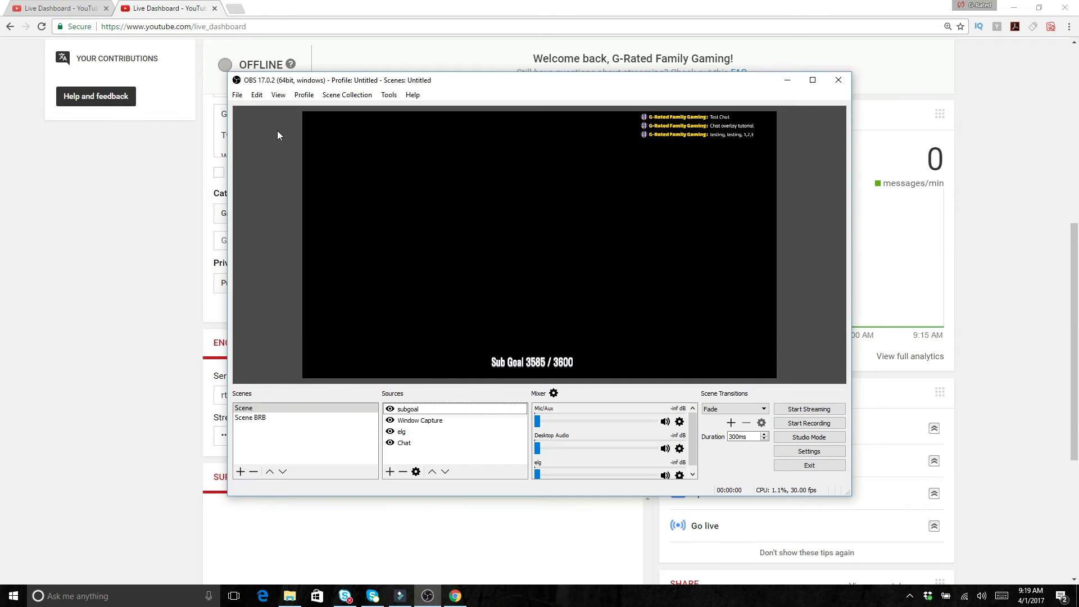
click(238, 95)
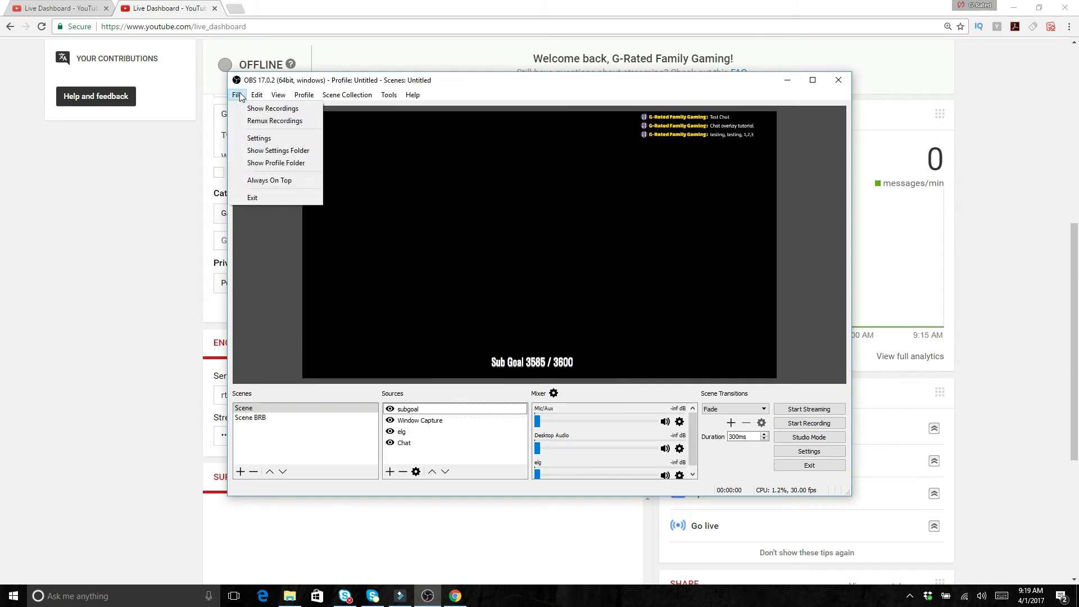
click(251, 138)
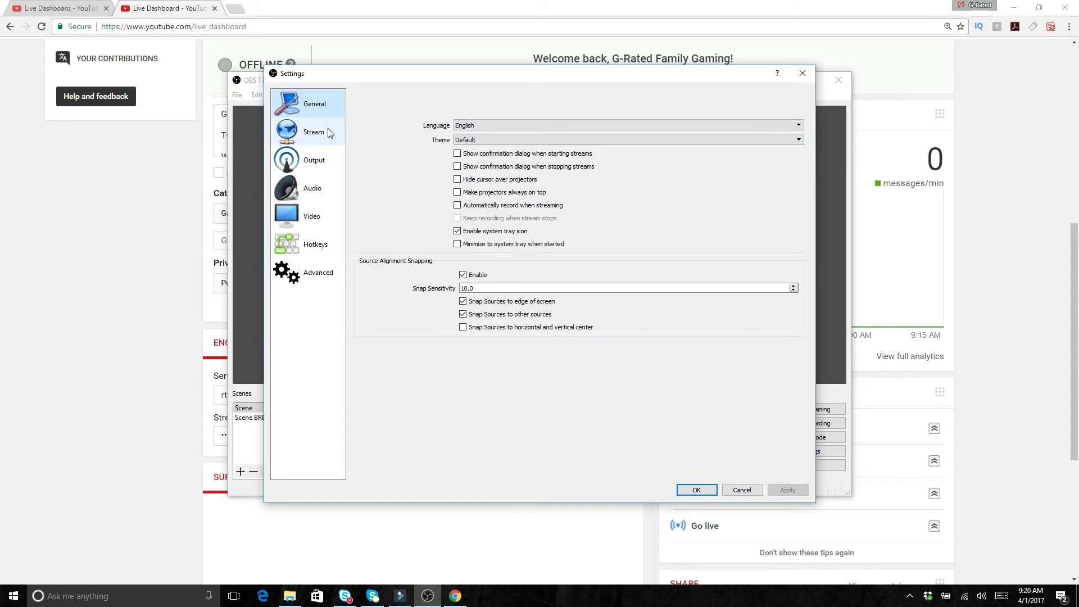
click(316, 160)
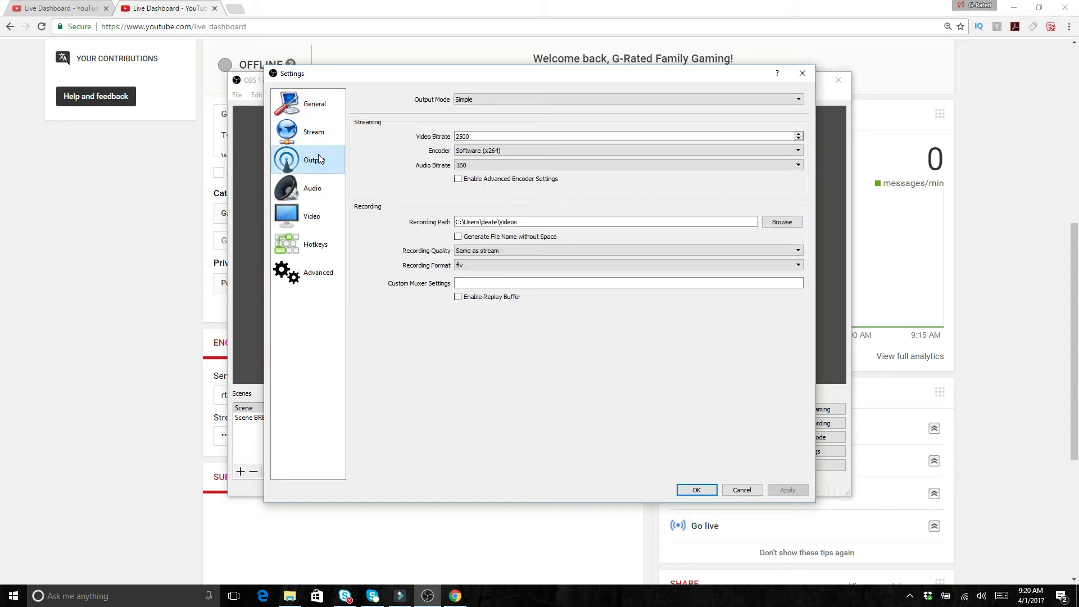
click(312, 216)
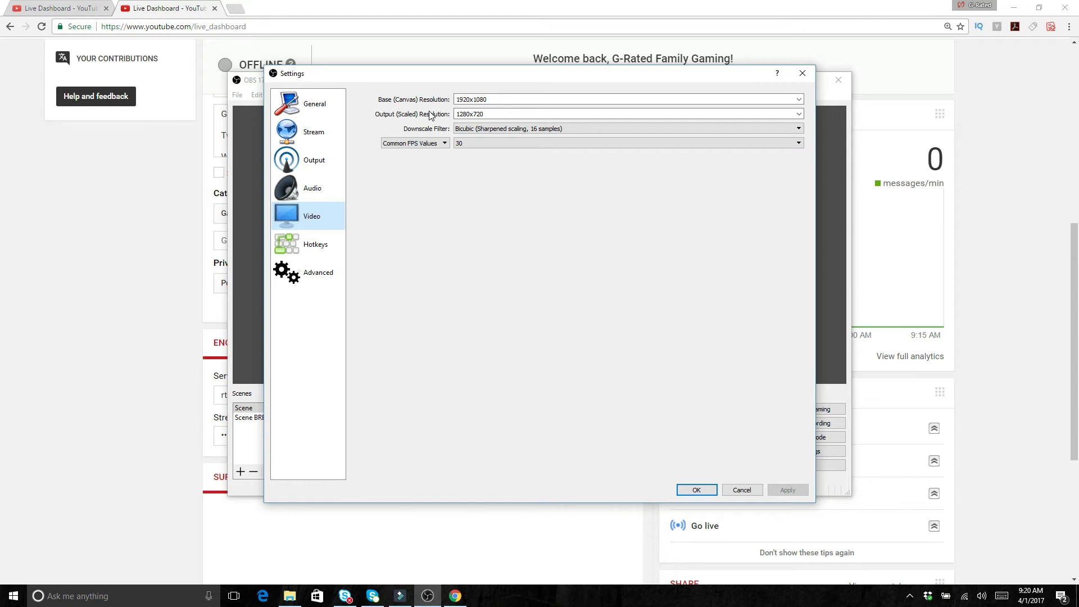
click(298, 185)
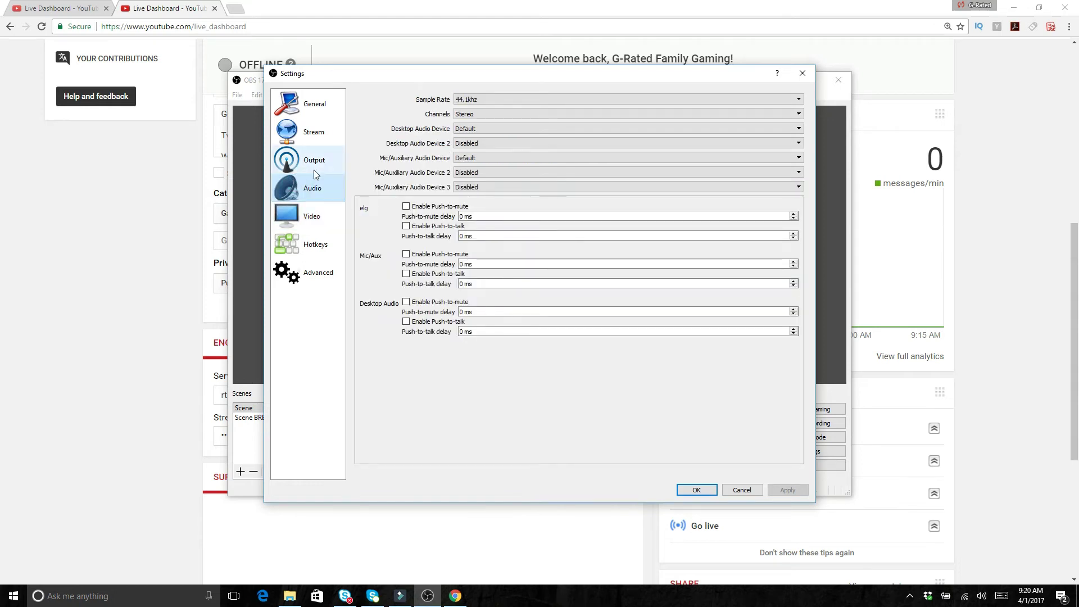
click(314, 166)
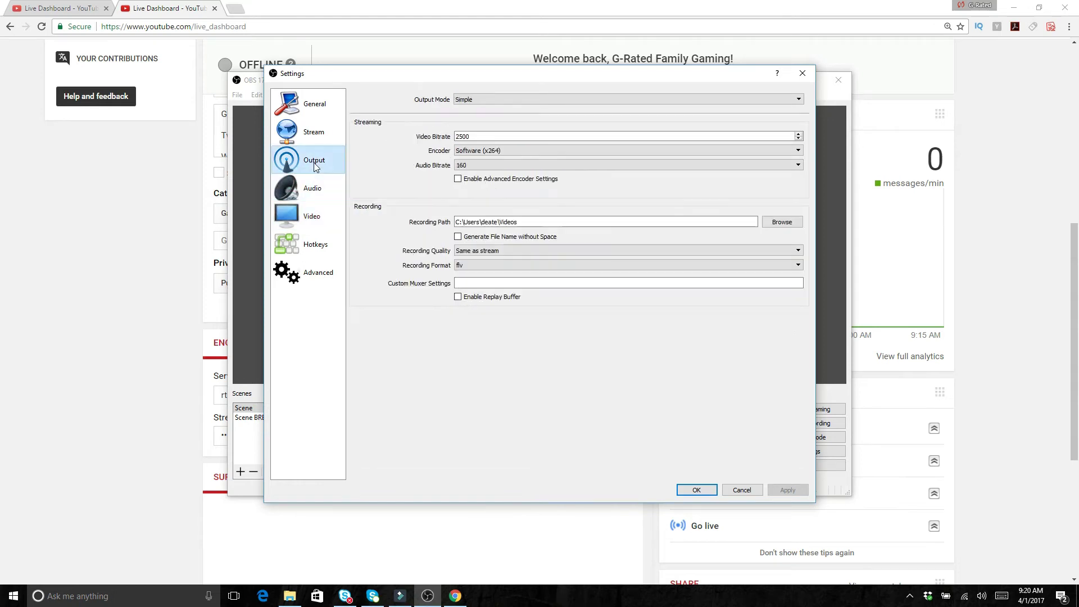
click(313, 134)
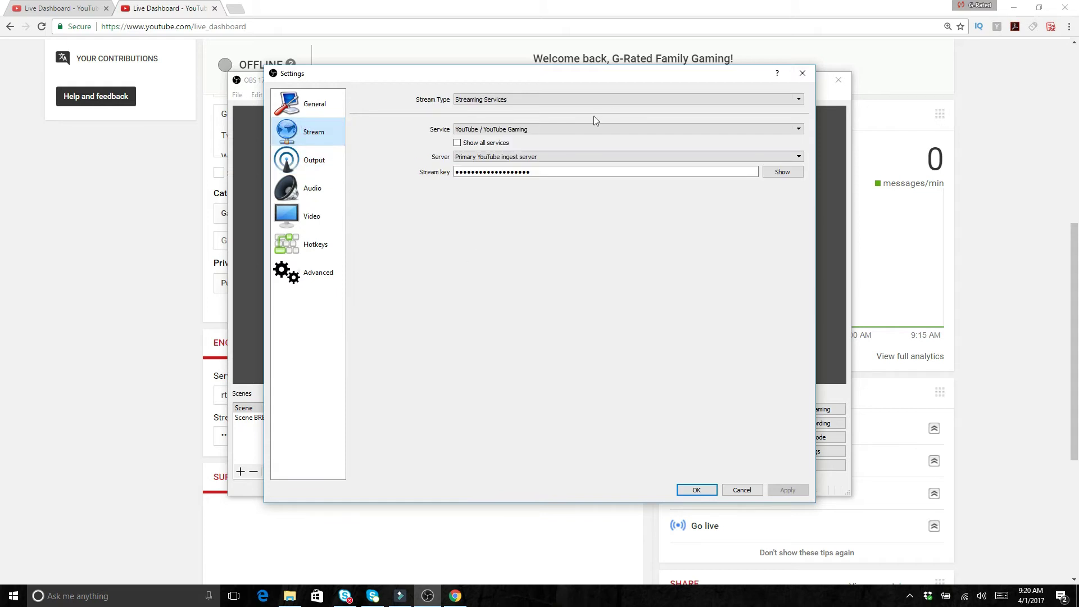
Set the service to YouTube / YouTube Gaming on the Primary YouTube ingest server and save.
click(791, 101)
click(790, 102)
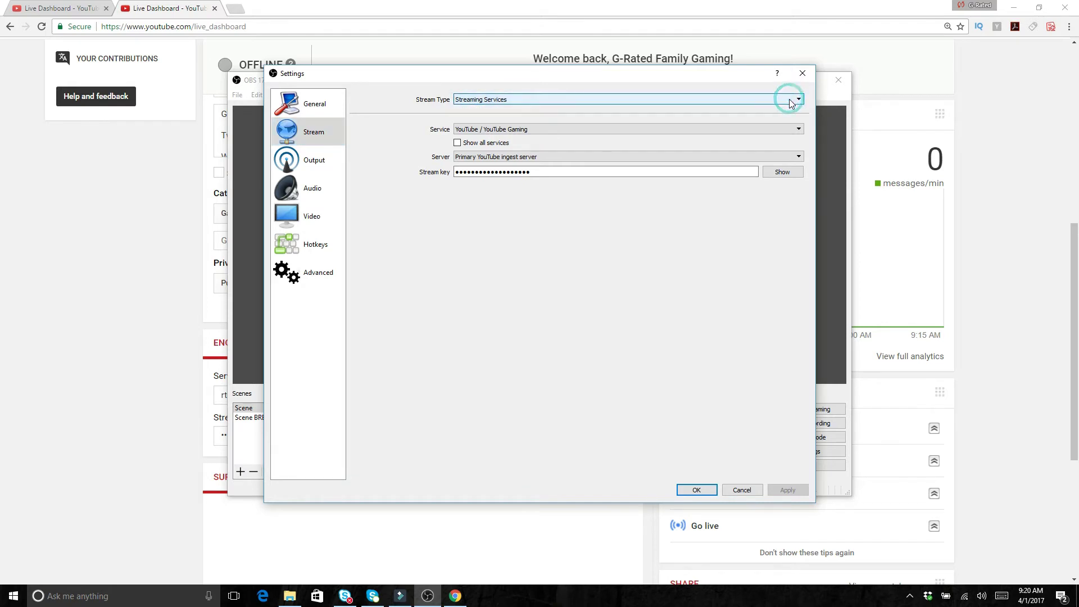
click(796, 129)
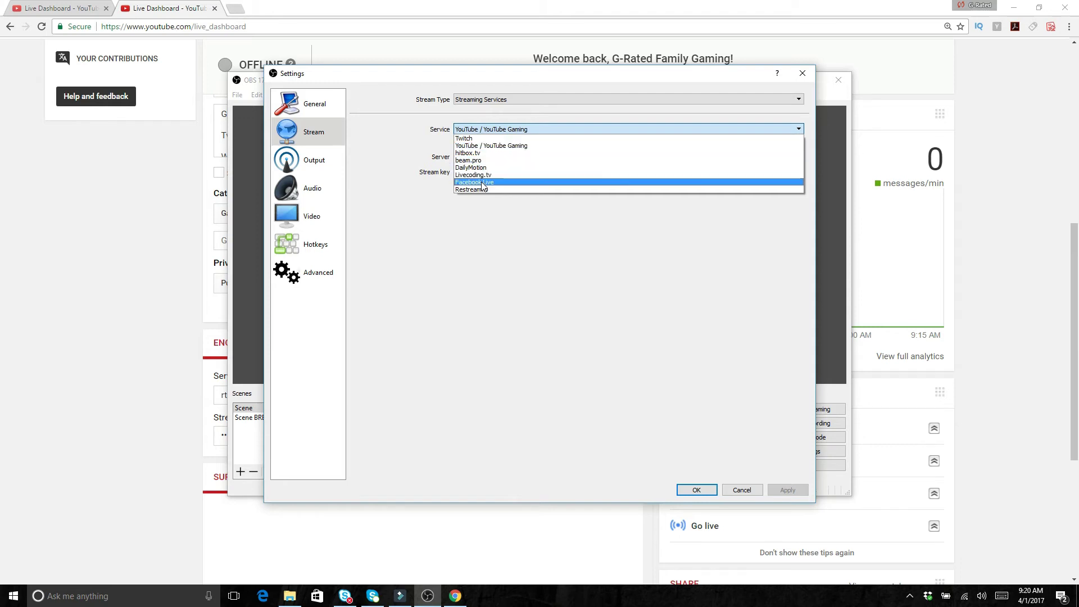
click(479, 146)
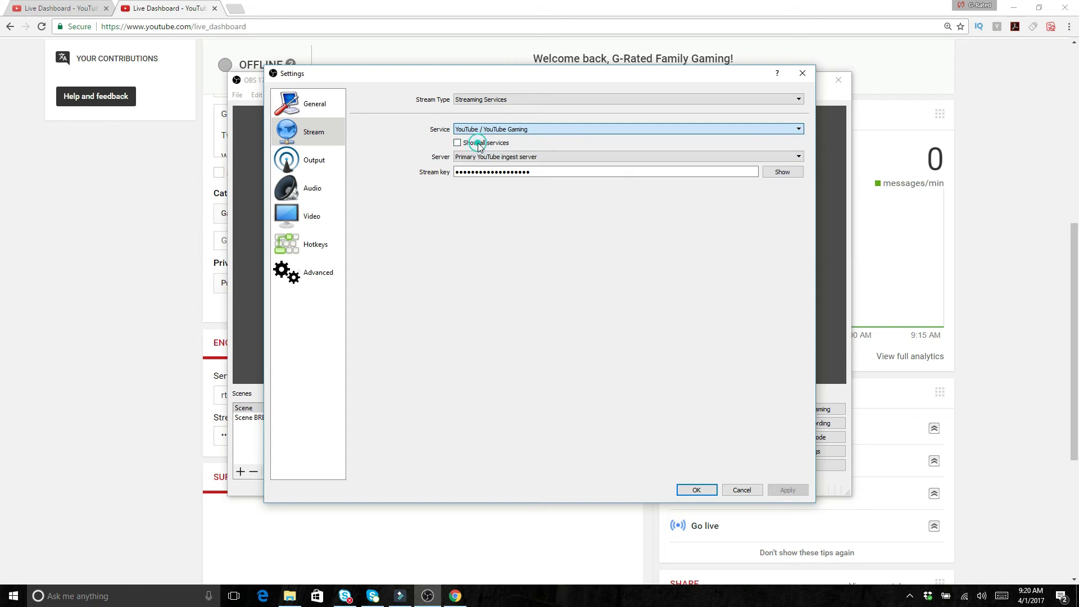
click(799, 156)
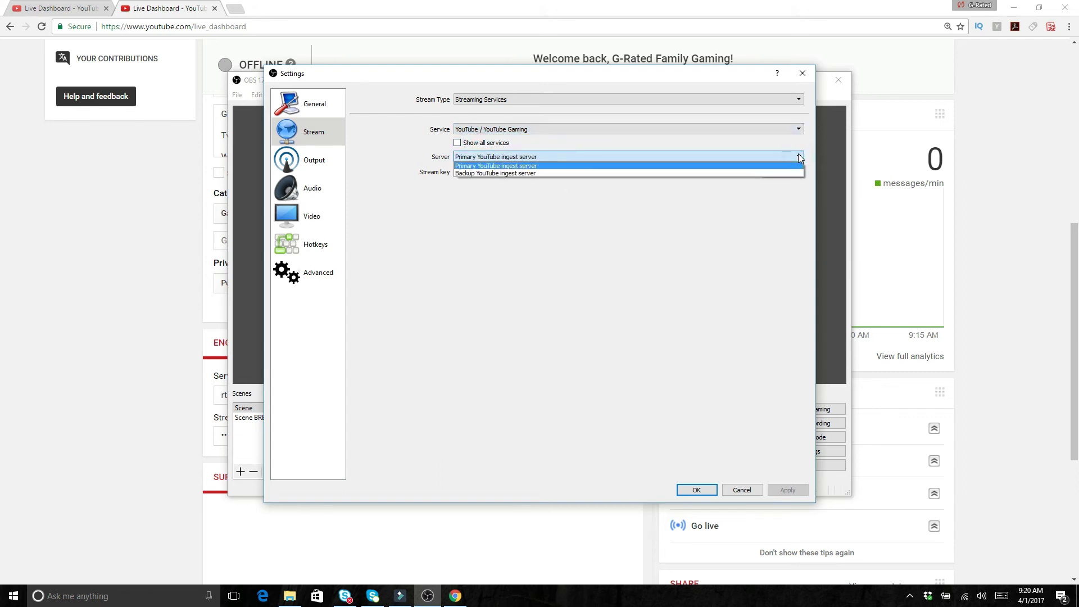
click(690, 156)
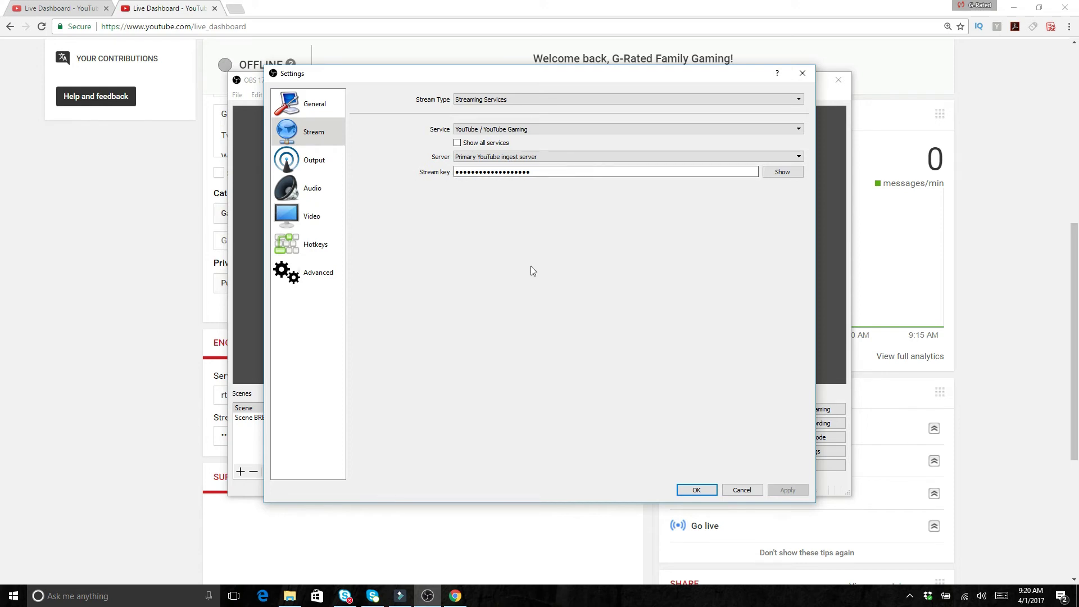
click(696, 490)
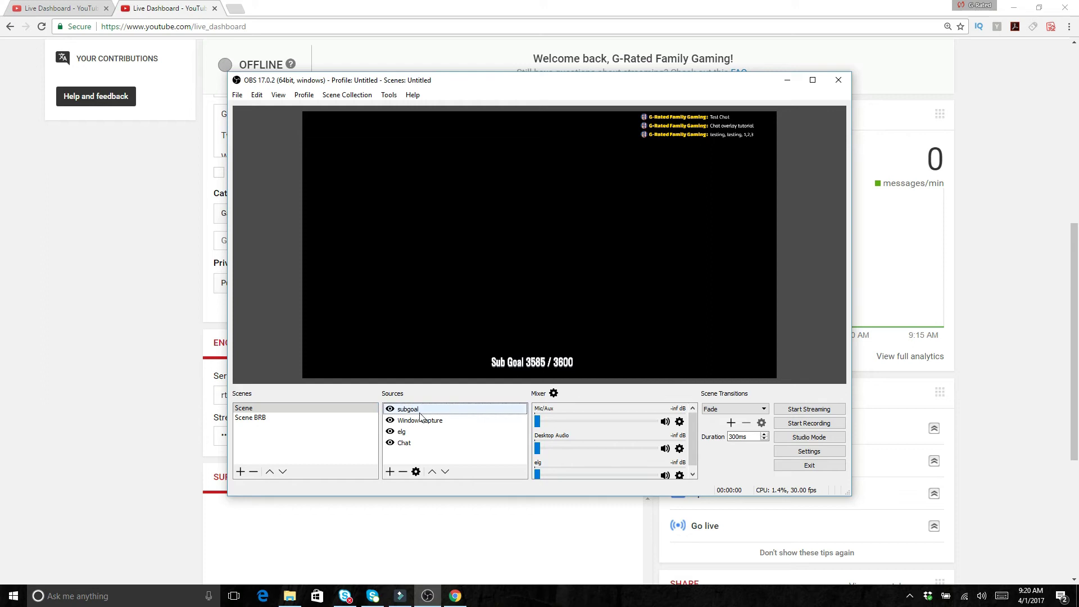
click(262, 418)
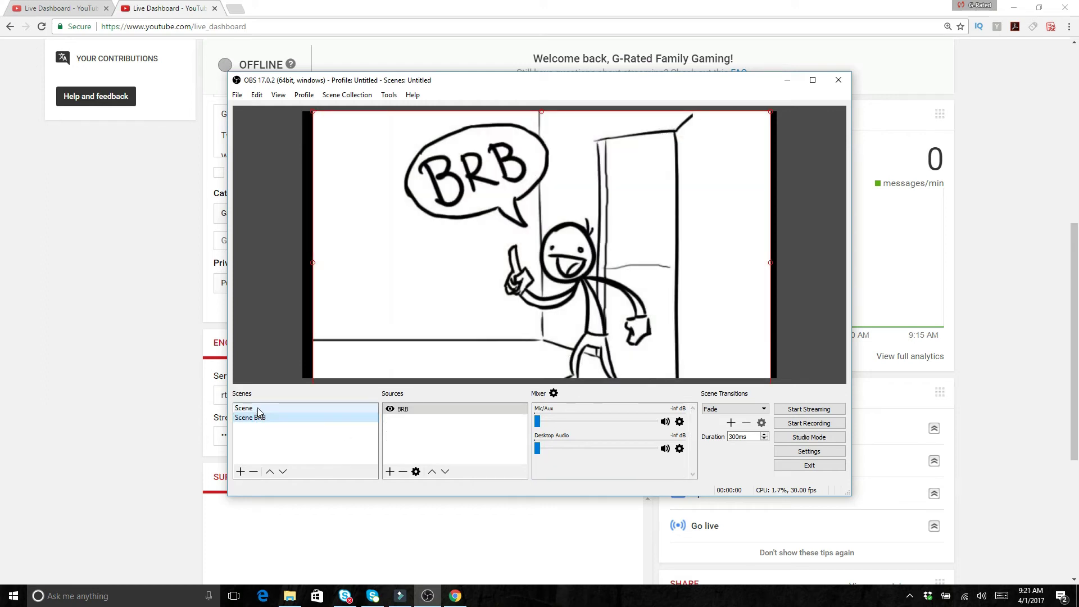
click(252, 408)
click(254, 419)
click(260, 409)
click(258, 419)
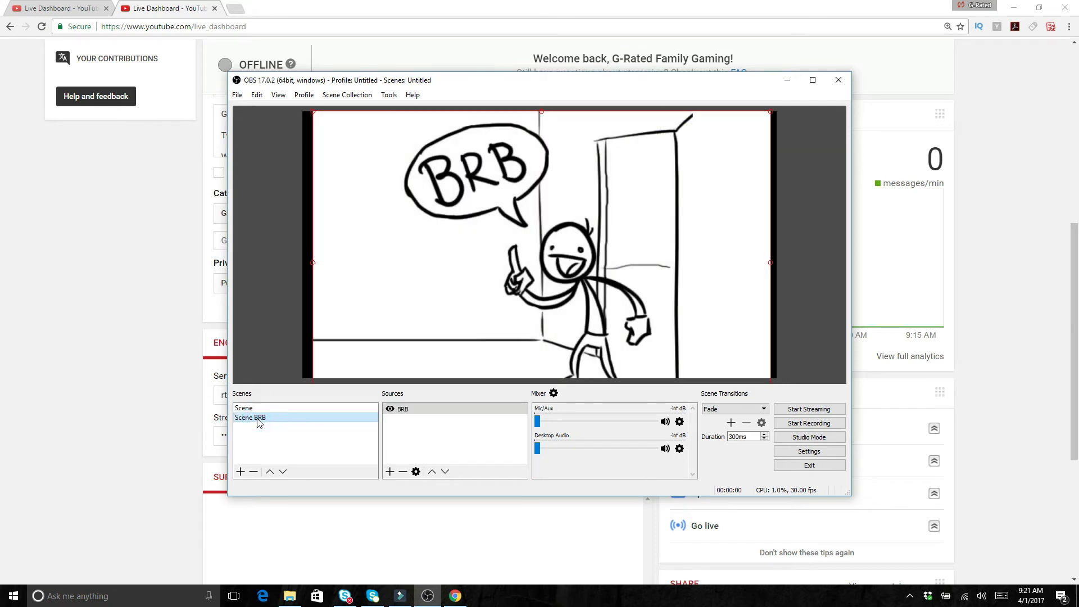
click(258, 409)
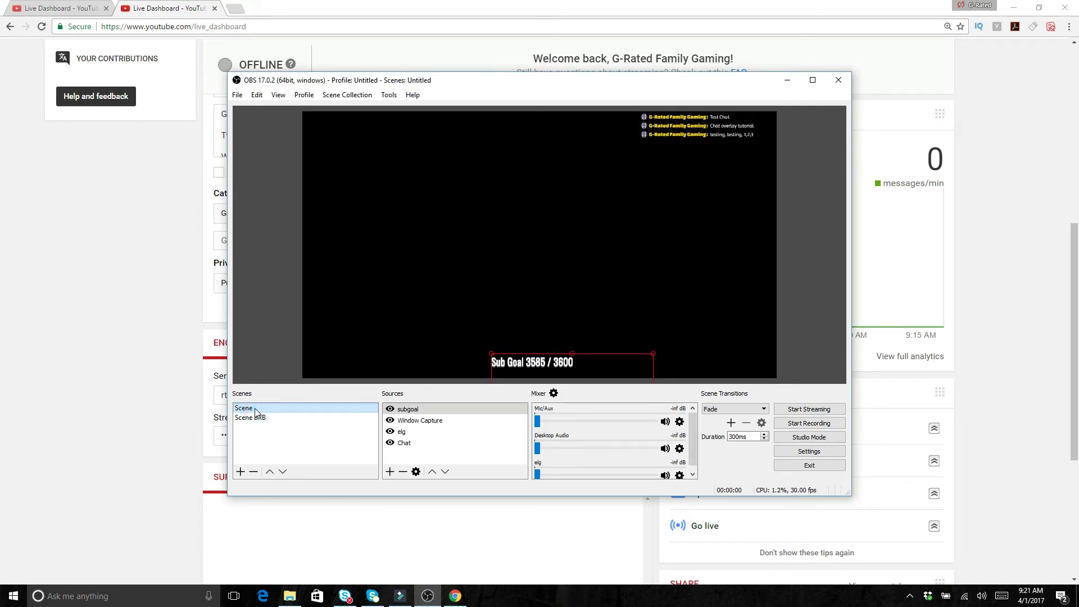
click(256, 418)
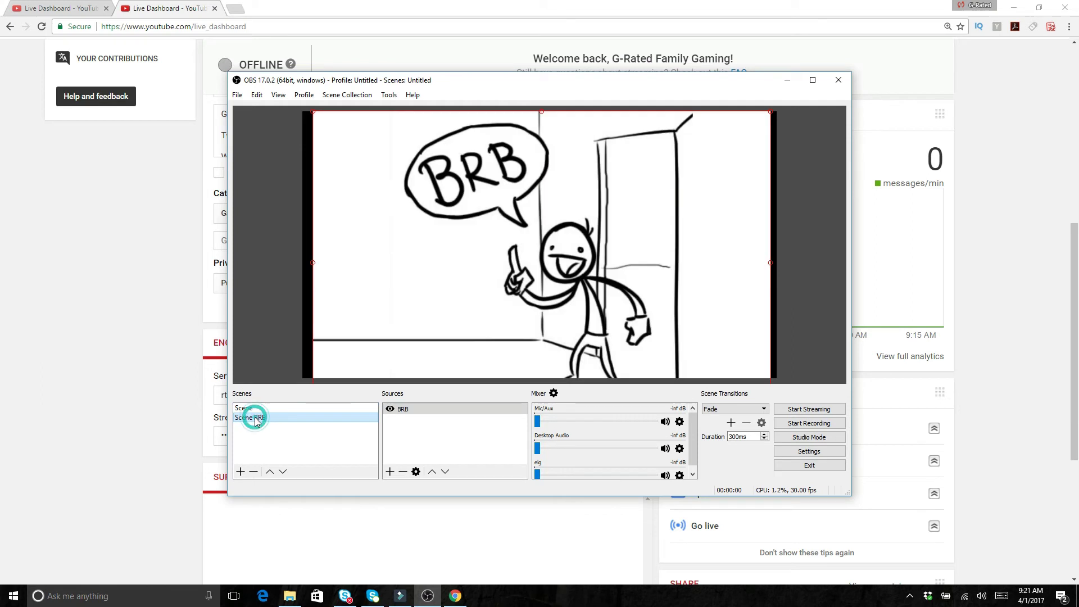
click(400, 430)
click(390, 472)
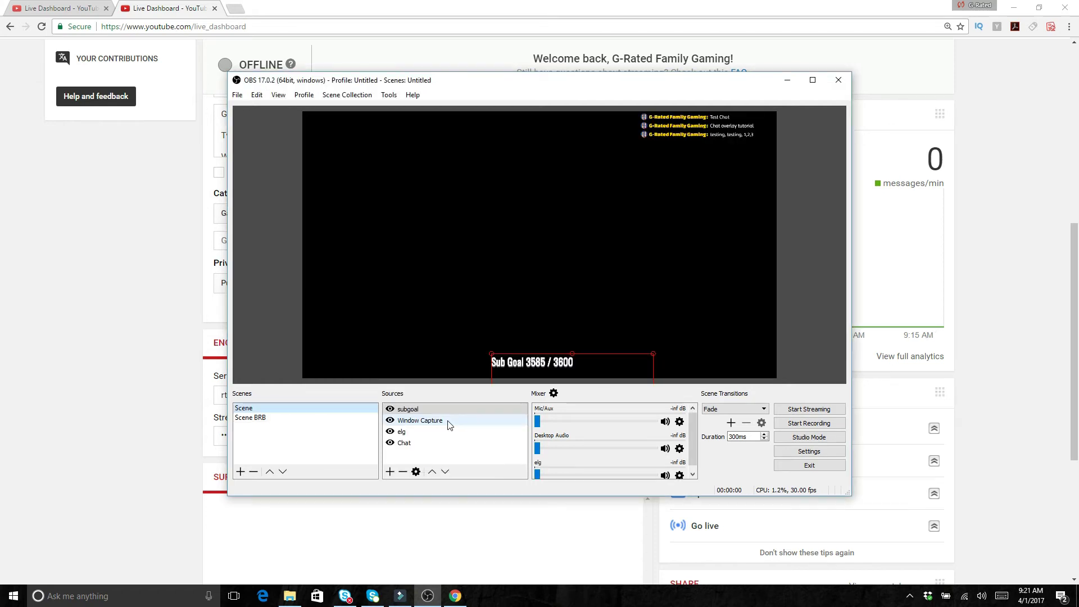
click(402, 432)
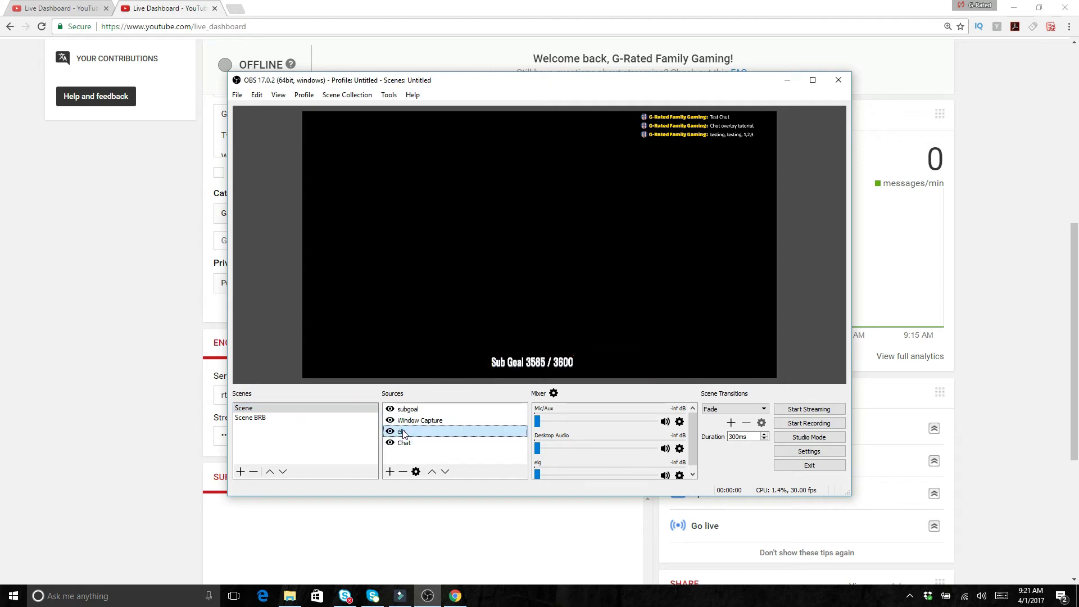
double_click(402, 432)
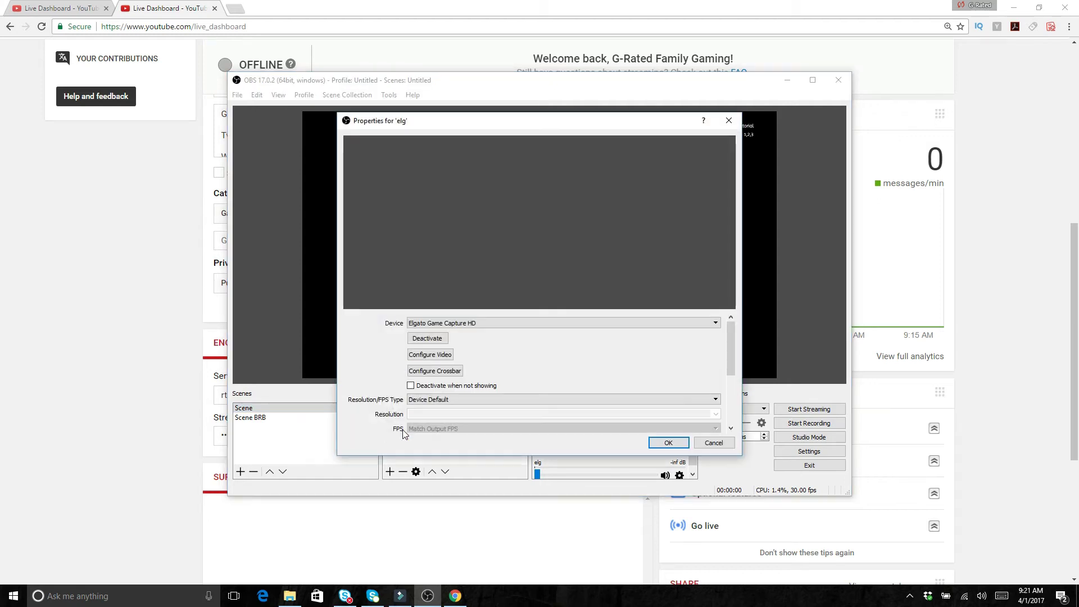
click(715, 325)
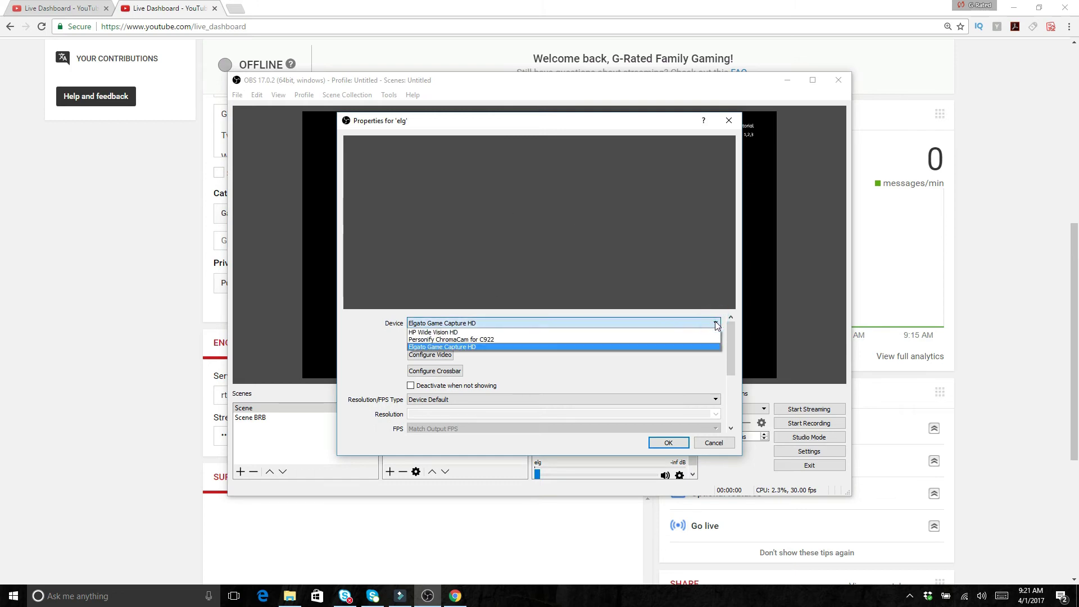
click(504, 345)
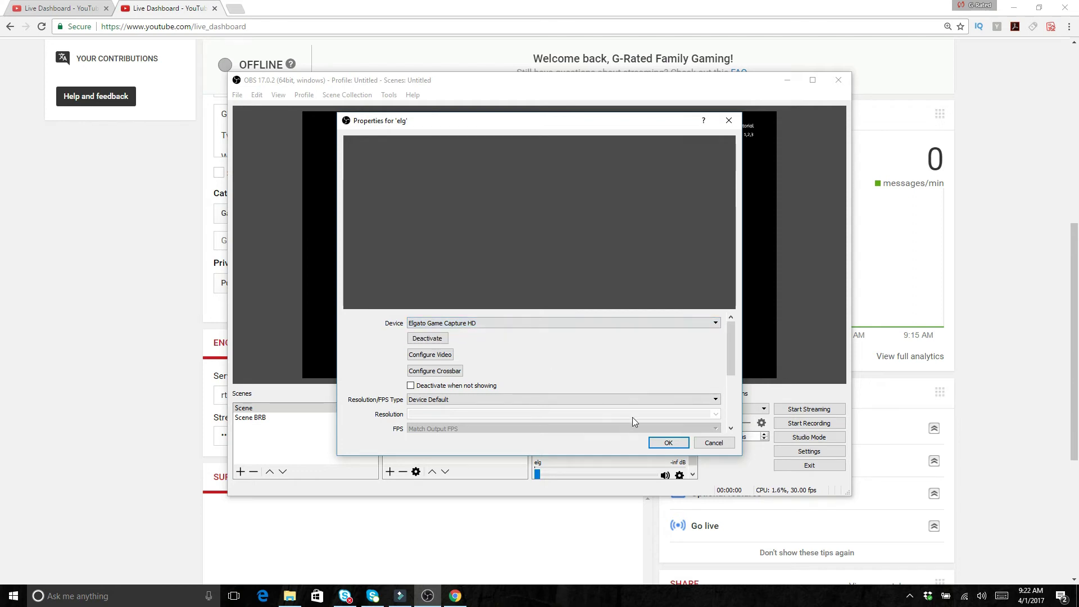
click(660, 443)
click(413, 443)
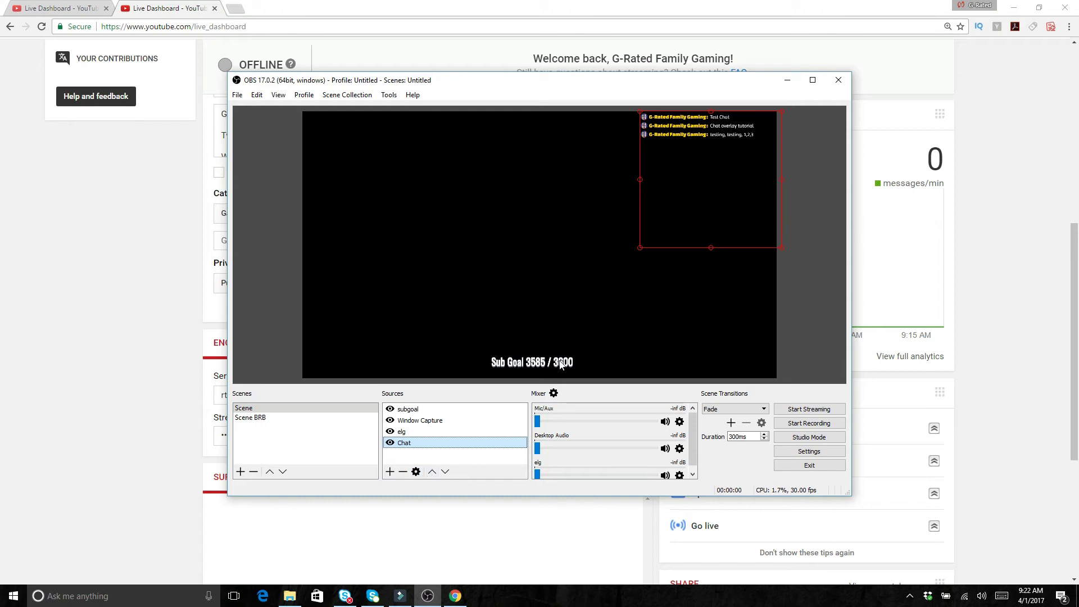
Raise the Chat source two places to the top of the Sources list.
click(431, 472)
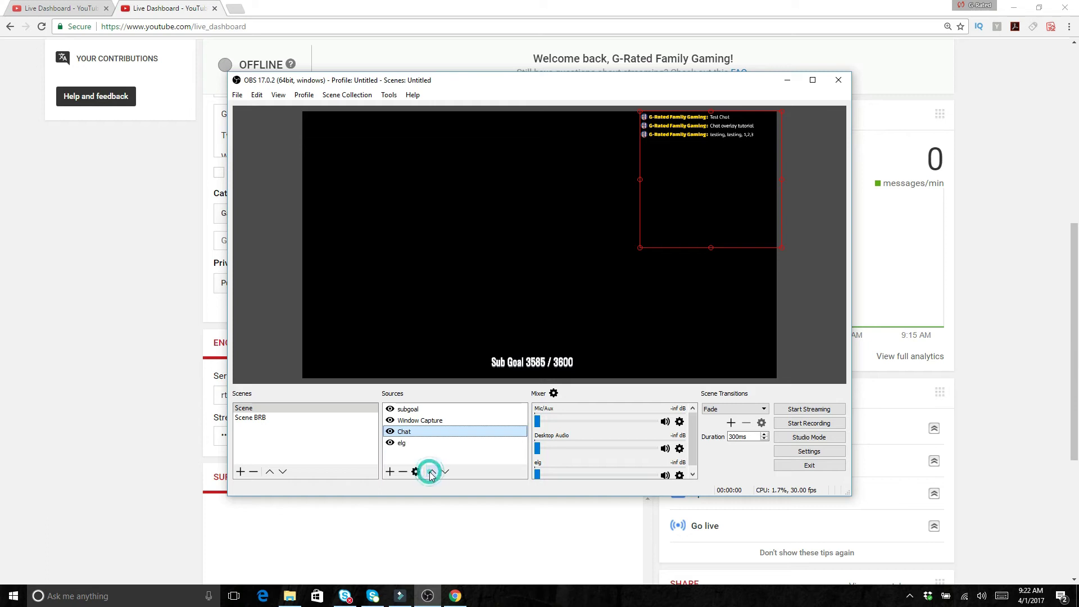
click(431, 472)
click(432, 472)
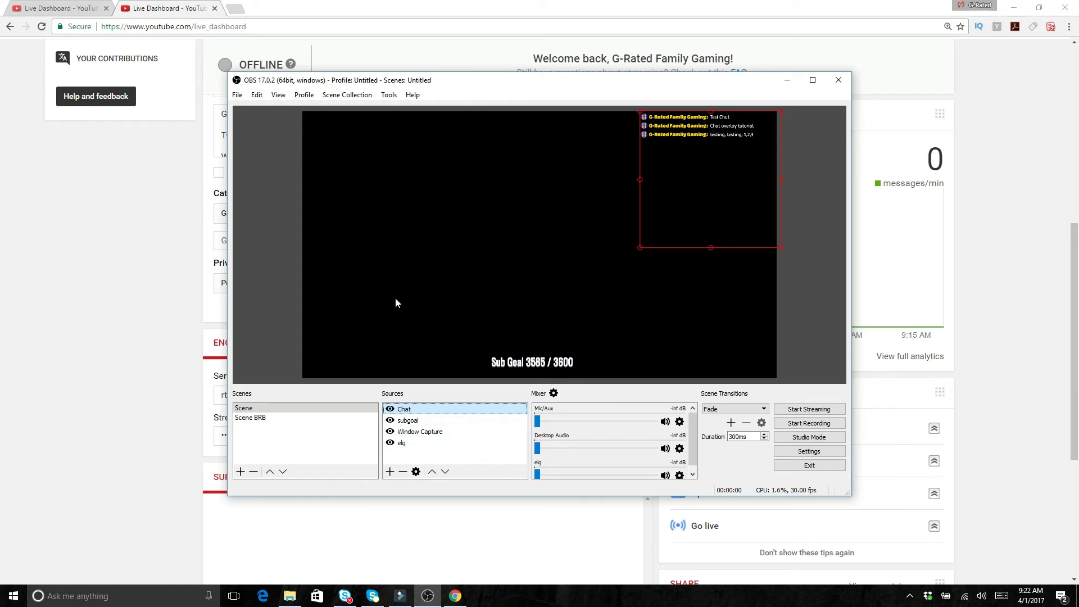
Select the Window Capture source and delete it, confirming the removal.
click(427, 596)
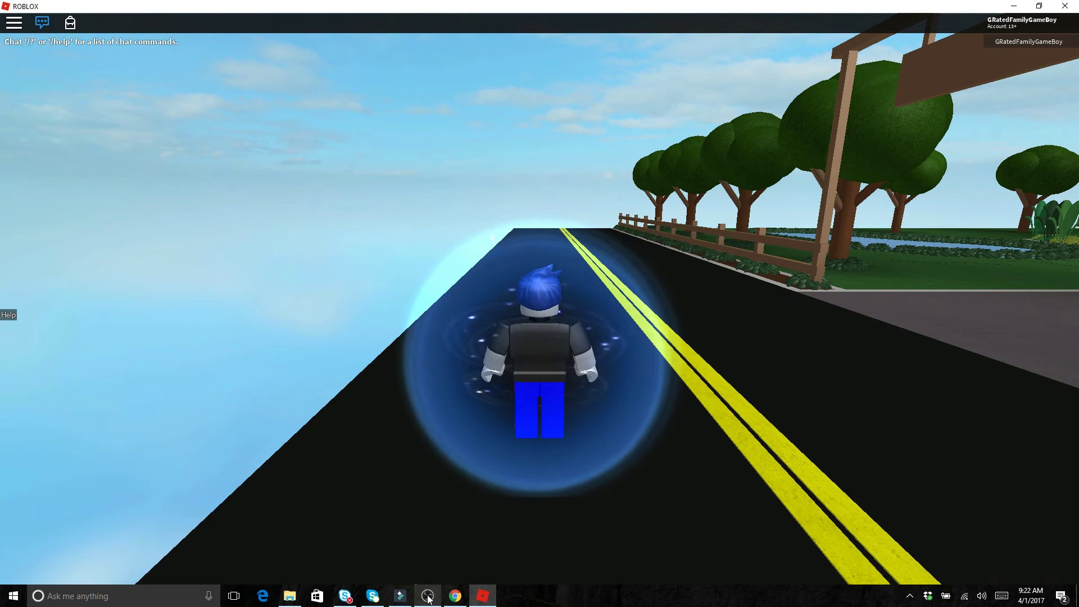
click(428, 598)
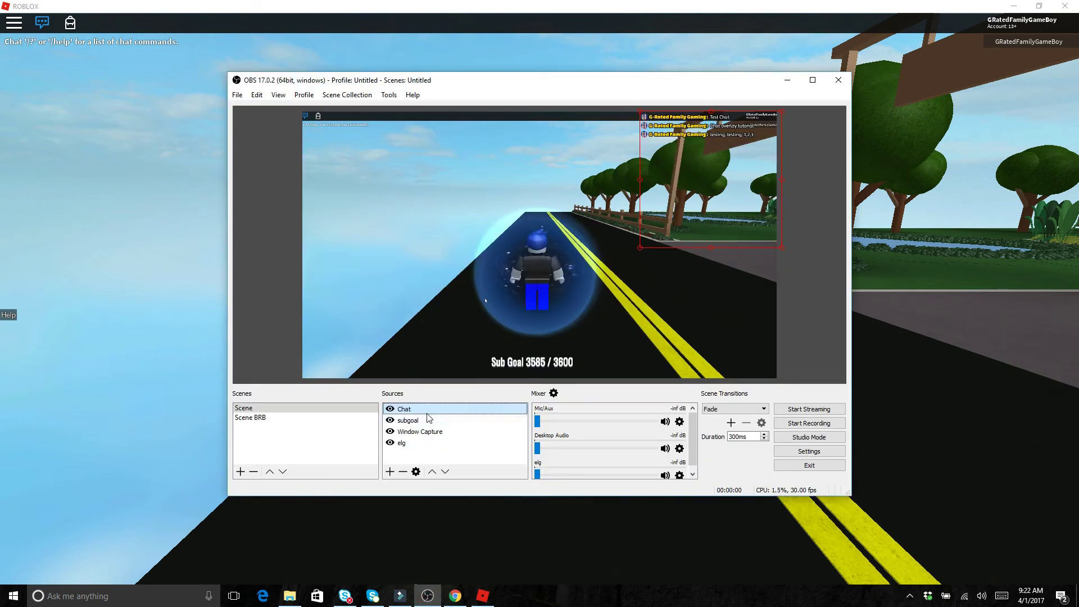
key(Down)
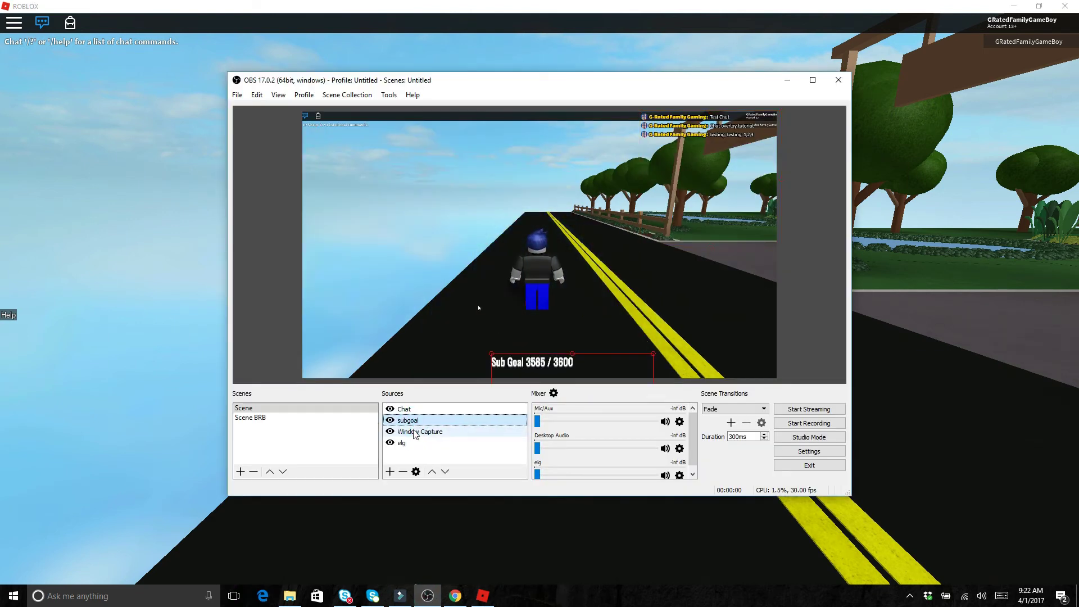
key(Down)
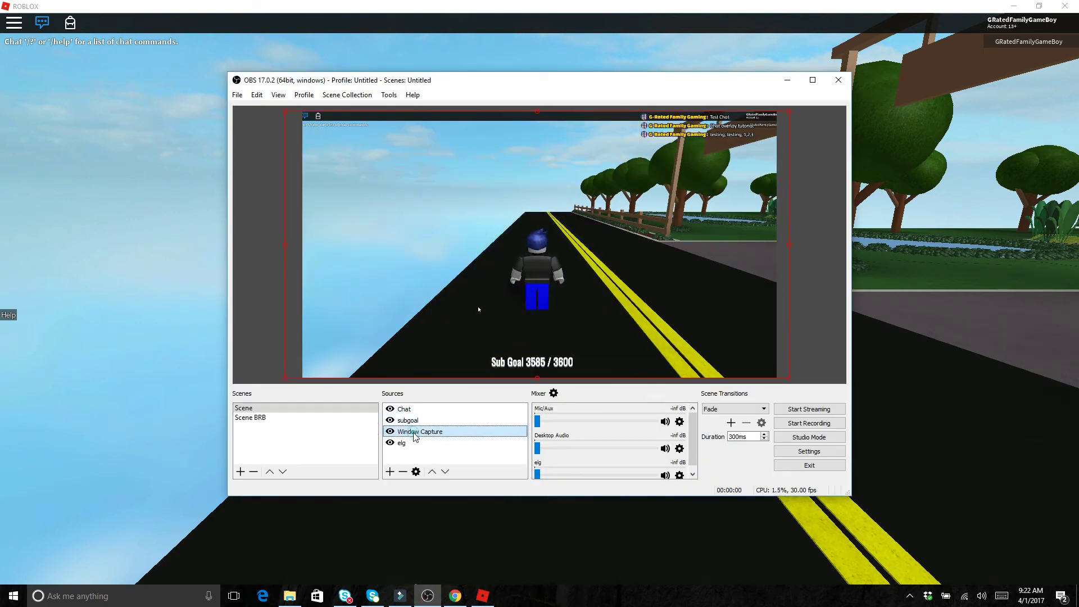
click(404, 473)
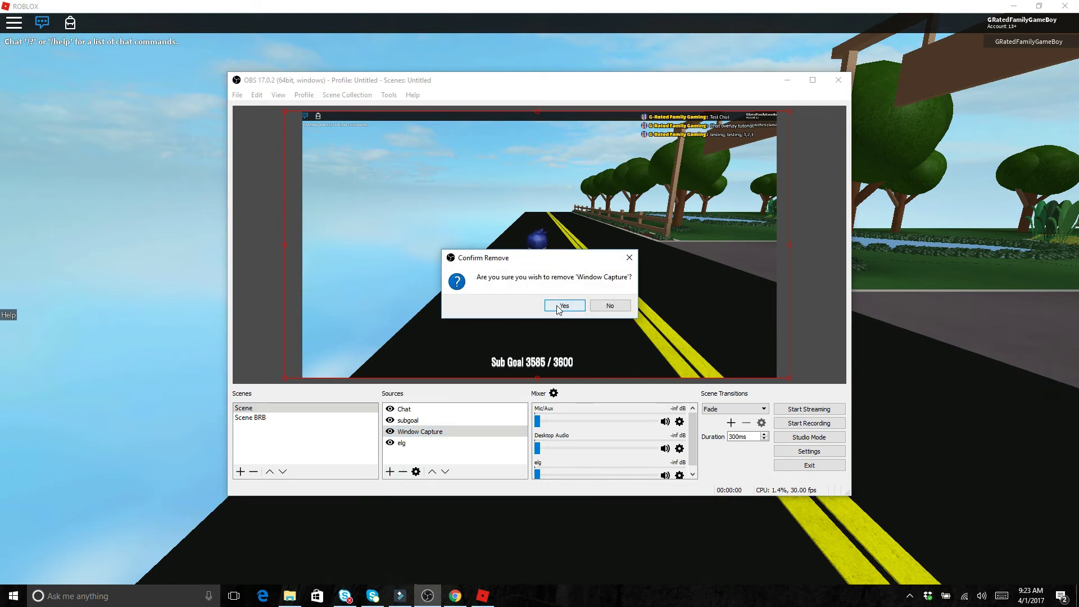
click(558, 308)
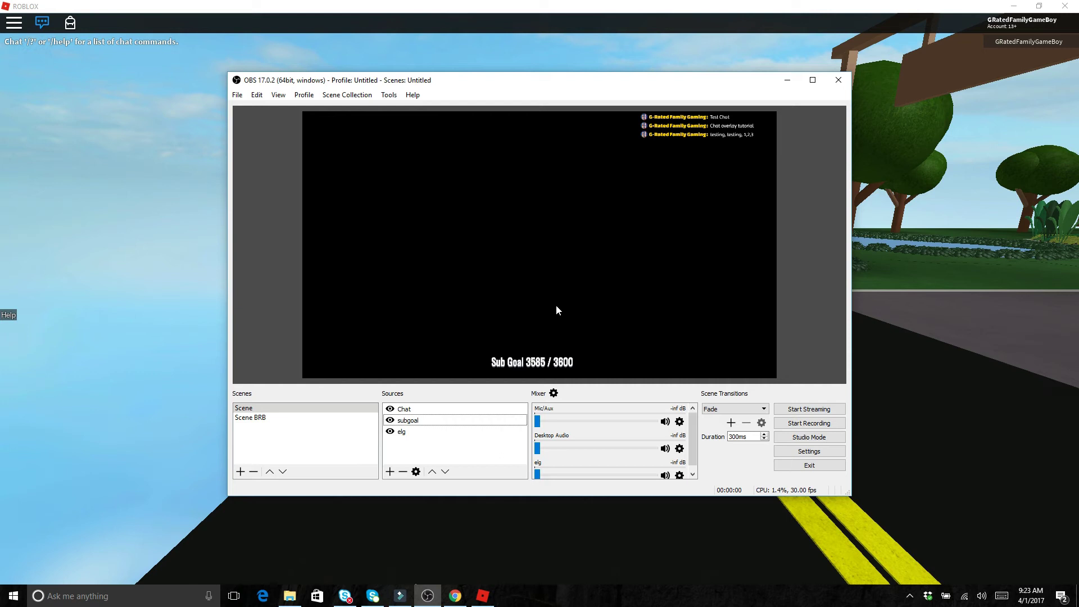
Add a new Window Capture source named 'roblox'.
click(389, 471)
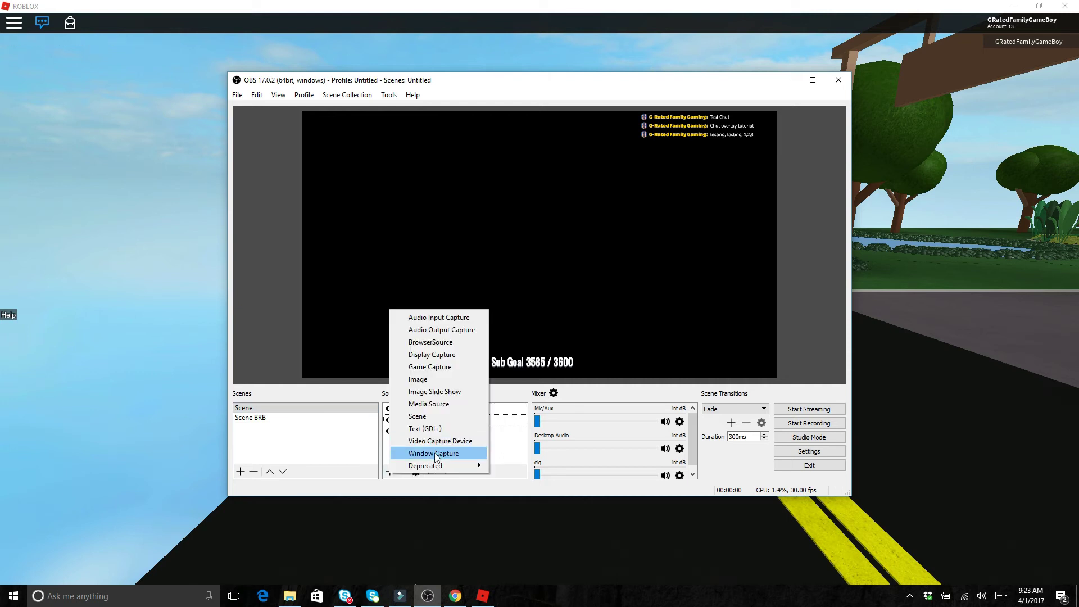
click(435, 454)
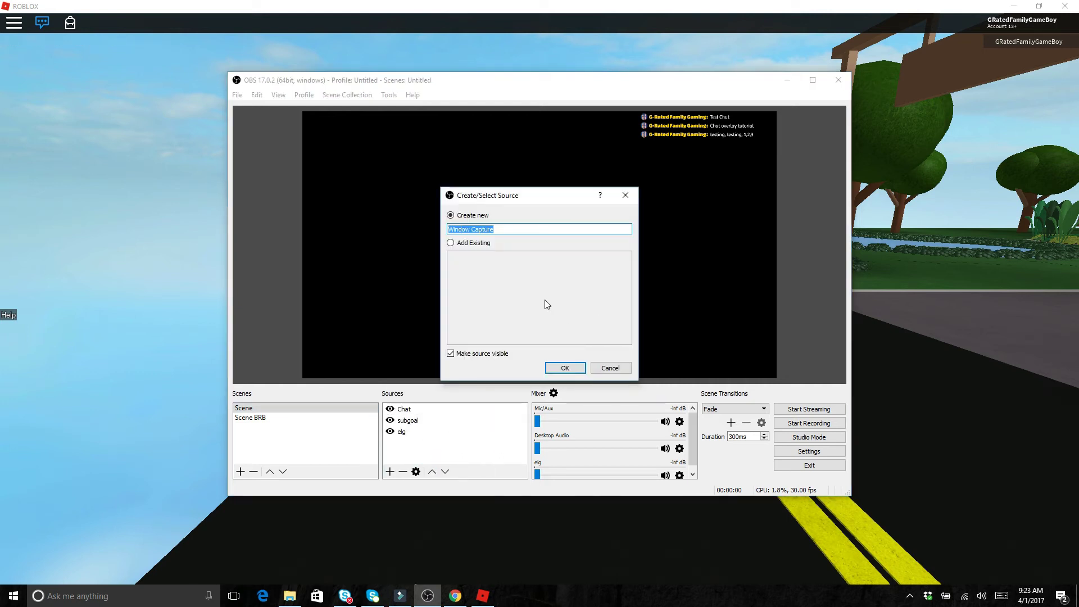
text(rob)
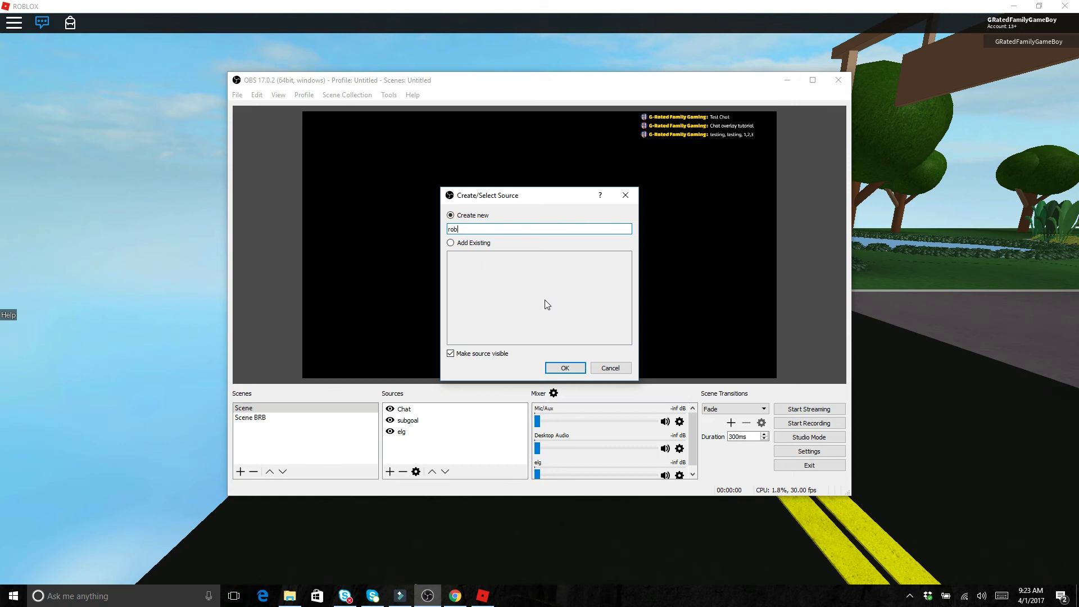
text(lox)
click(556, 368)
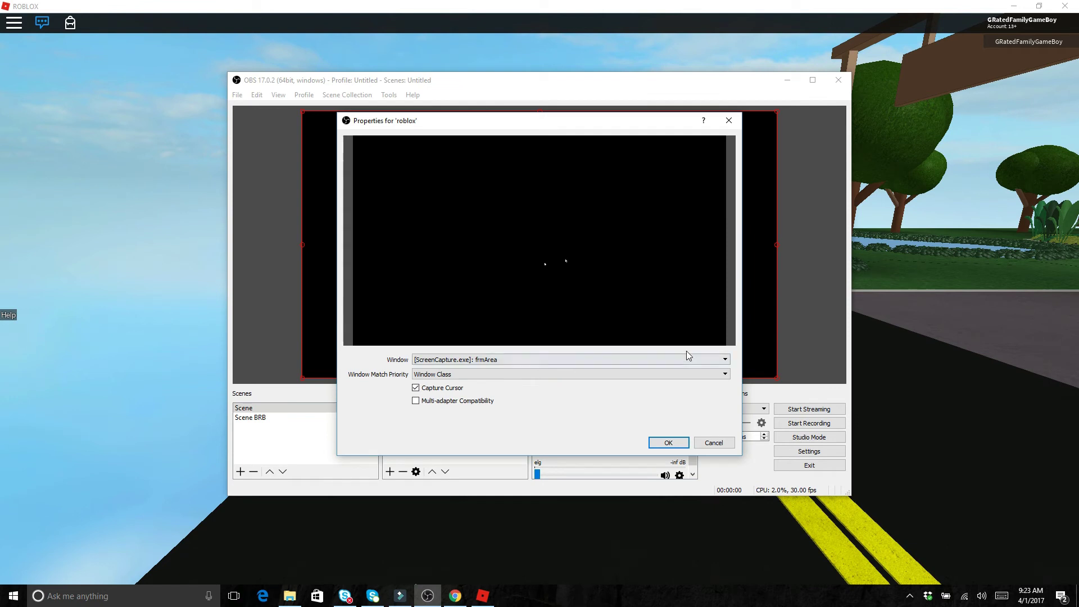
Capture the [RobloxPlayerBeta.exe]: ROBLOX window and stretch it to fill the canvas.
click(724, 359)
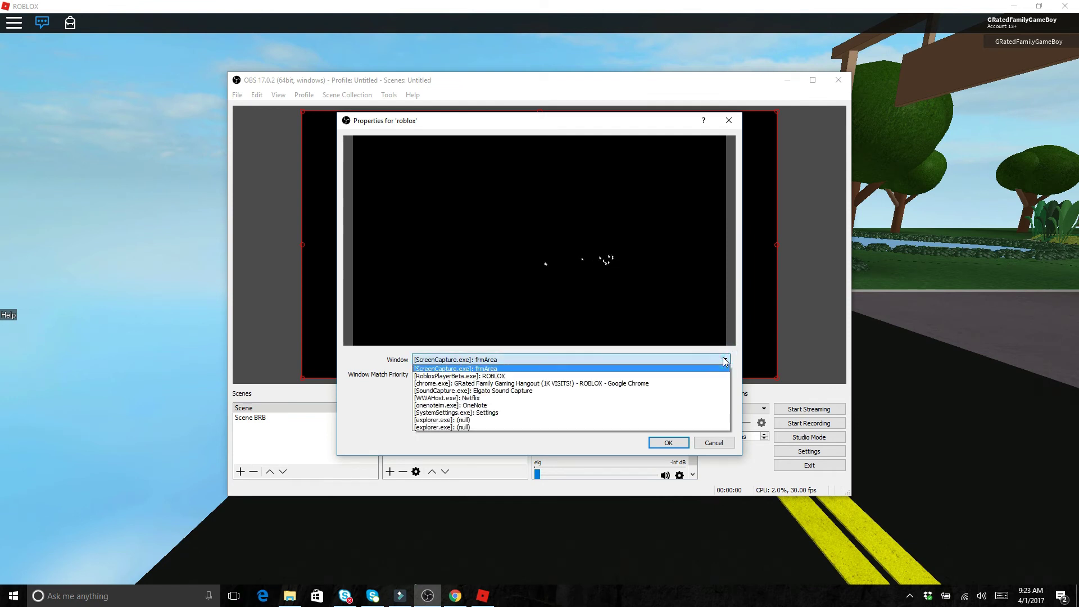
click(458, 376)
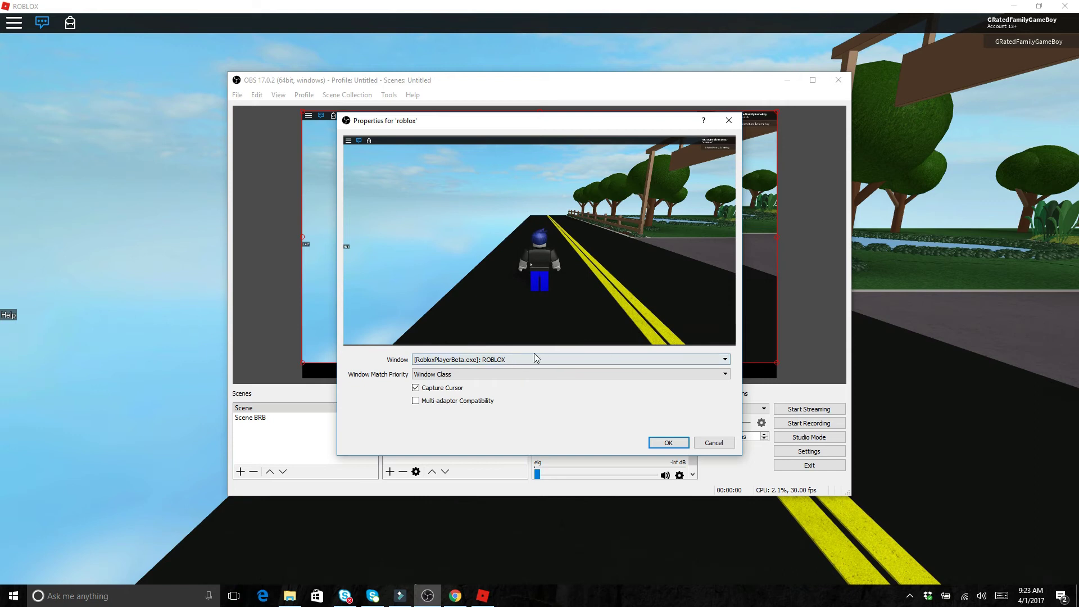
click(724, 360)
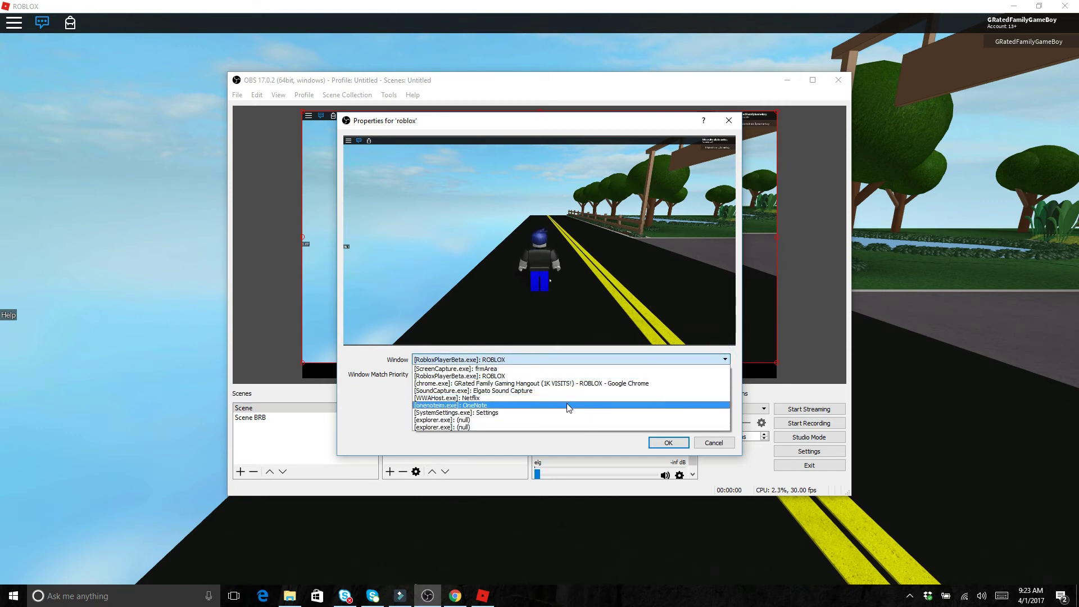
click(523, 377)
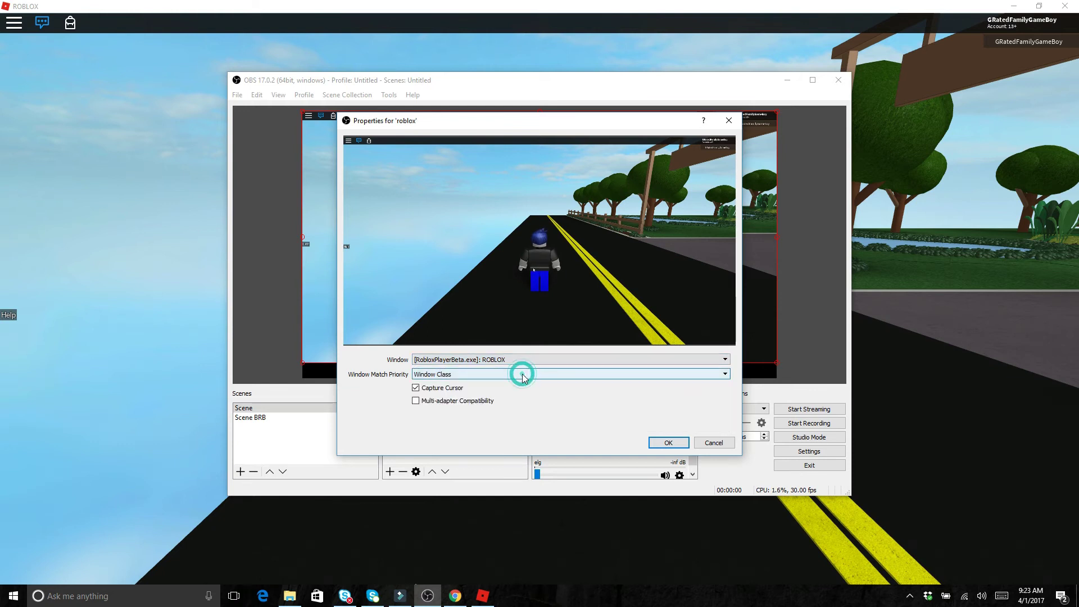
click(678, 444)
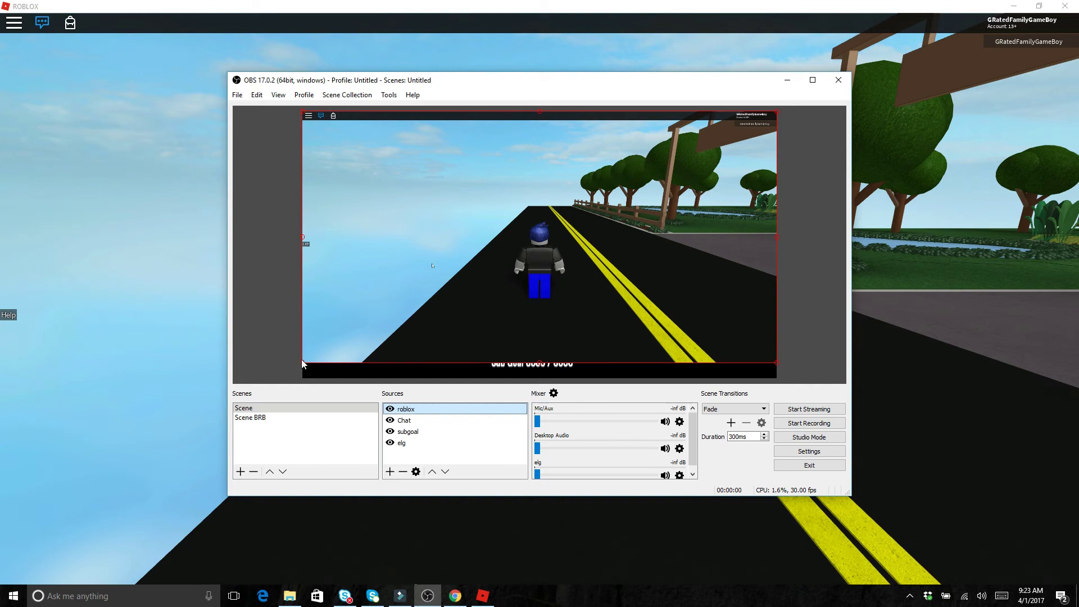
drag(302, 364, 299, 373)
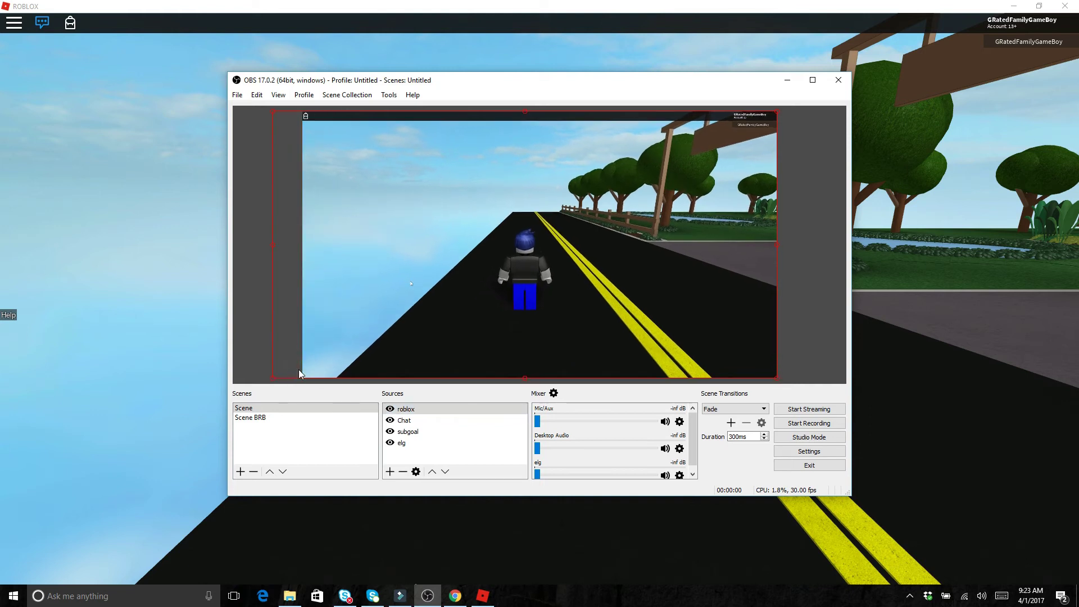
drag(354, 333, 369, 335)
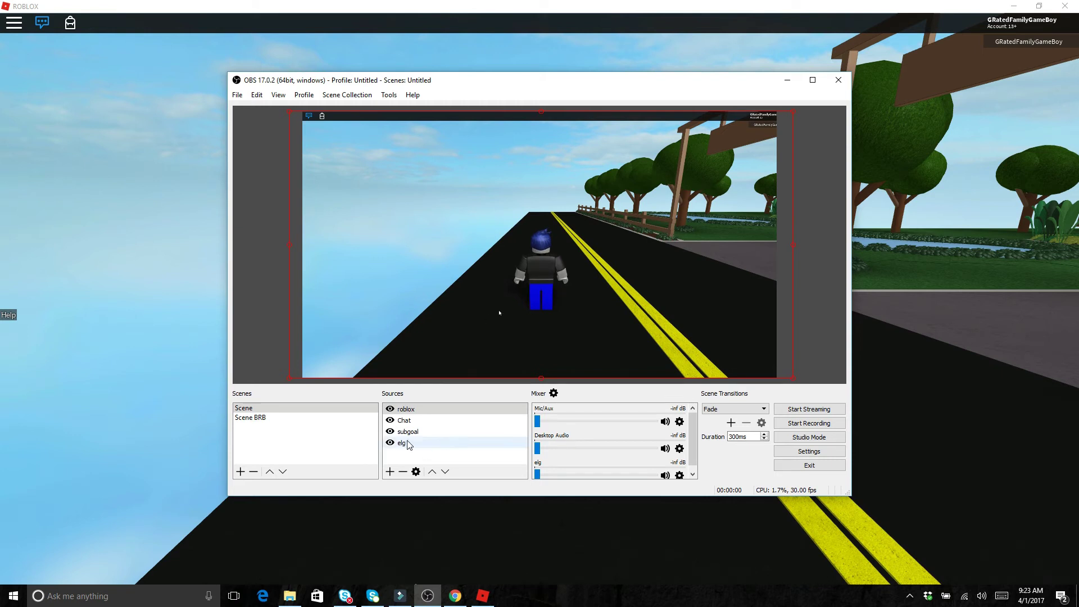
Add a new Video Capture Device source named 'cam'.
click(391, 472)
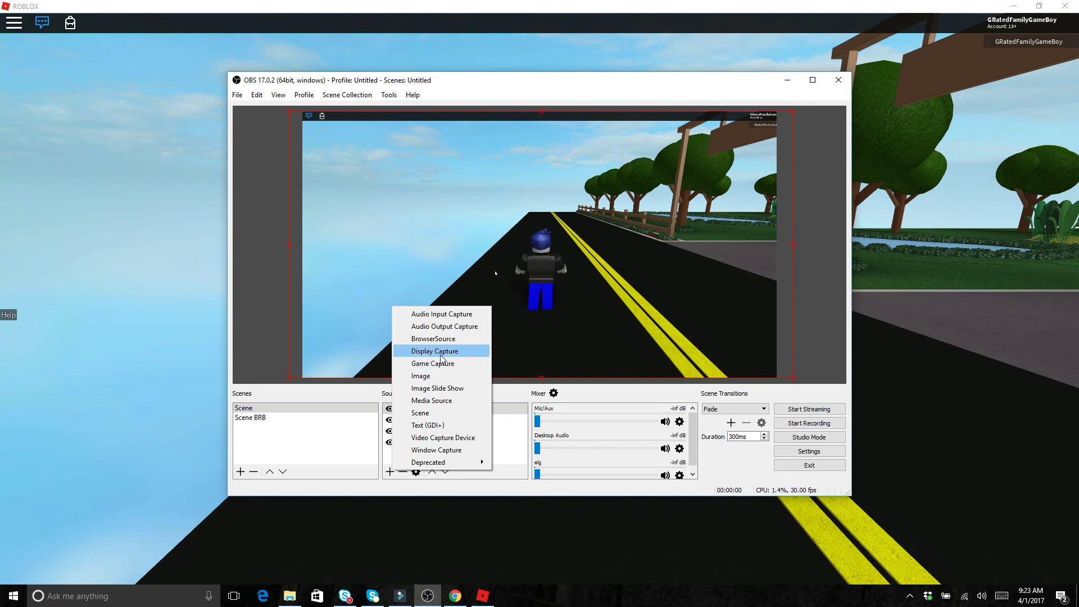
click(436, 440)
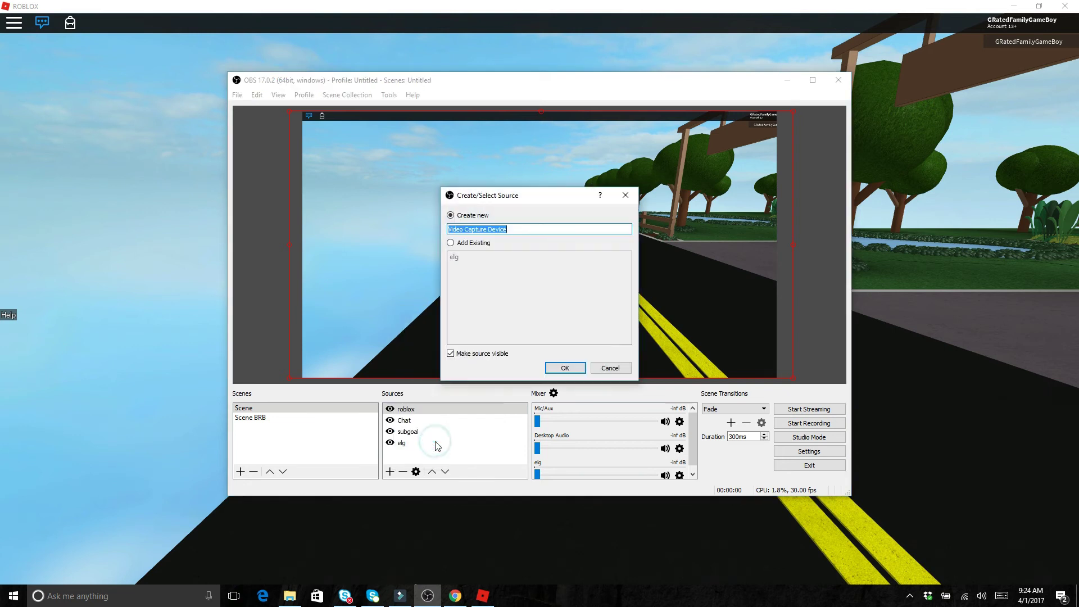
text(cam)
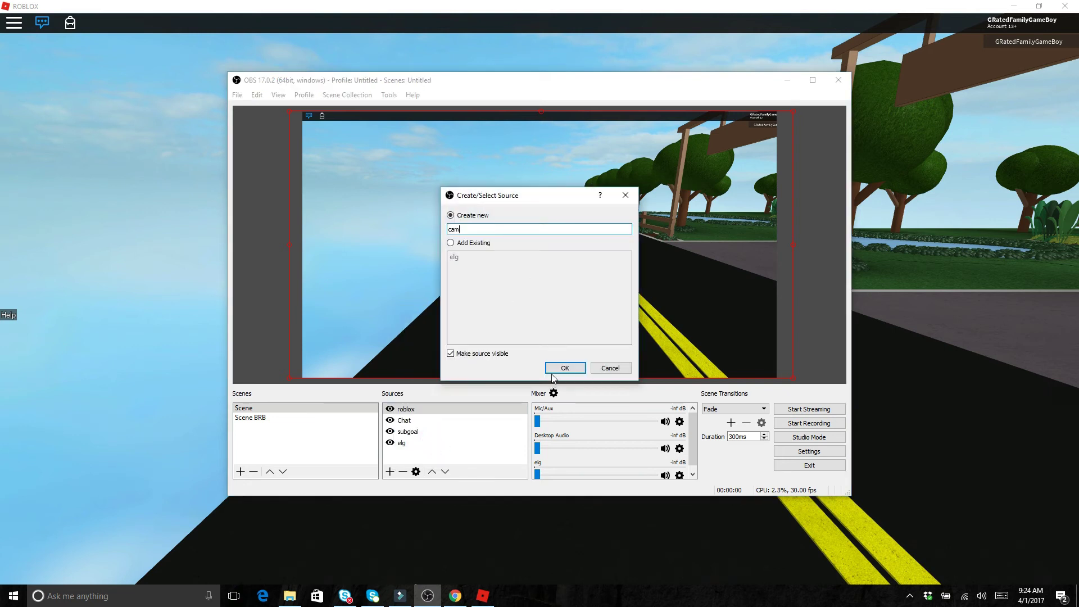
click(563, 368)
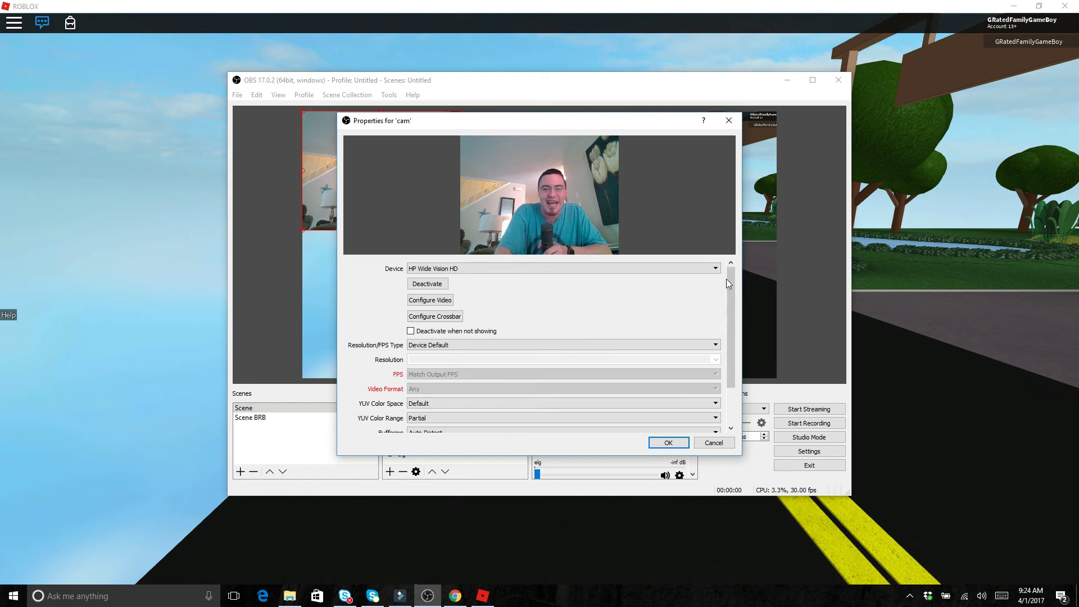
Set the cam source's device to Elgato Game Capture HD and confirm.
click(716, 269)
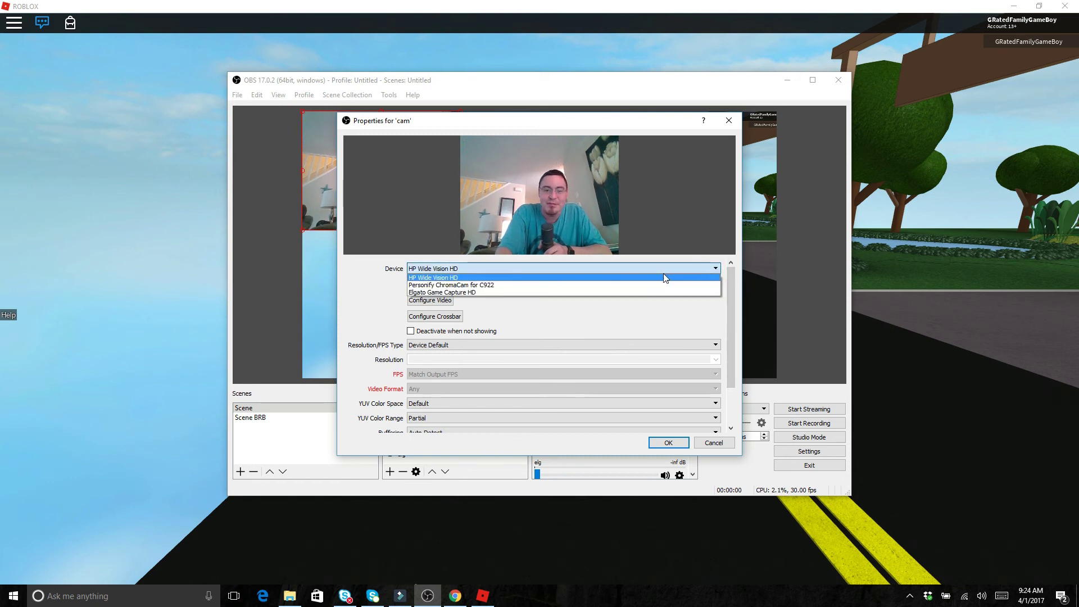
click(640, 297)
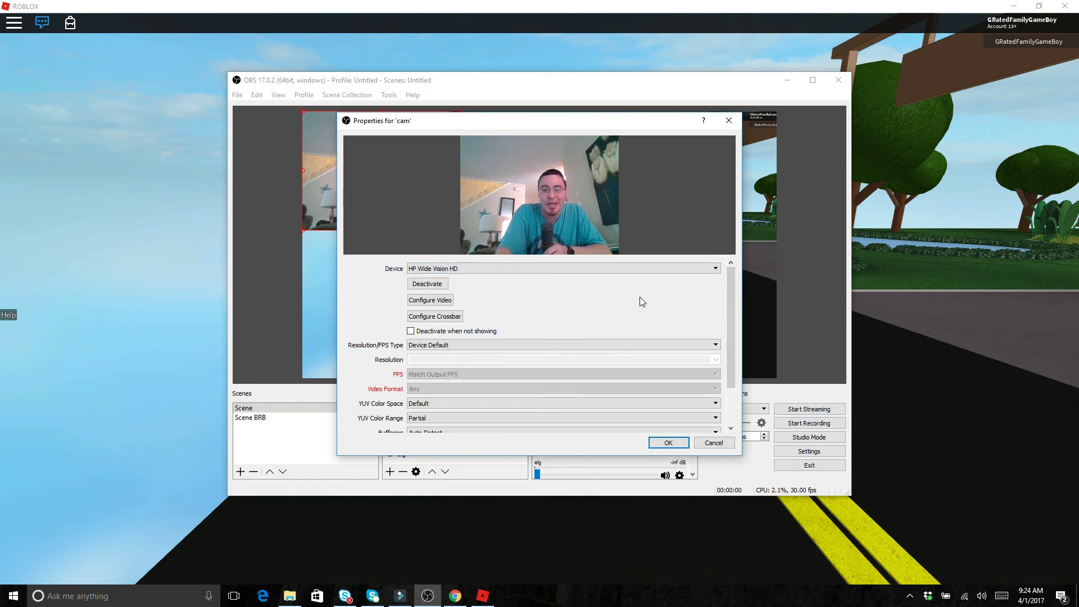
click(707, 273)
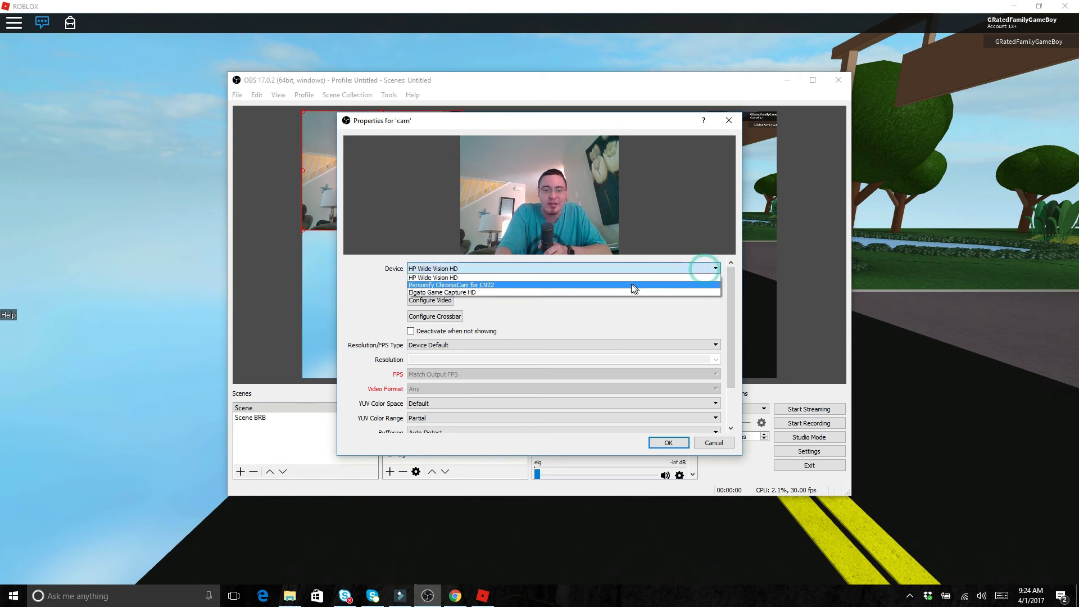
click(622, 291)
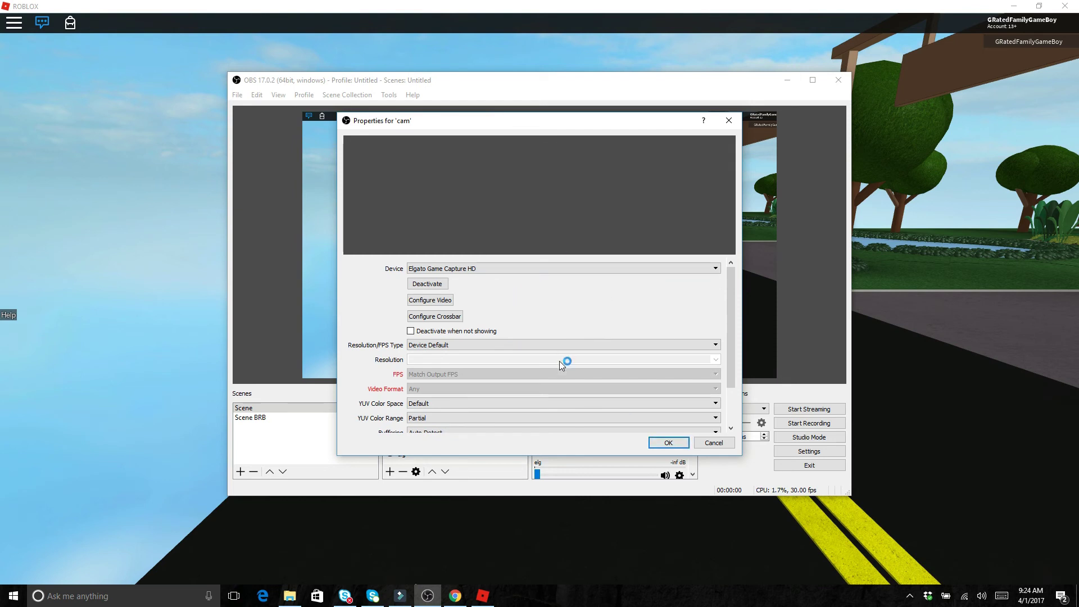
click(654, 444)
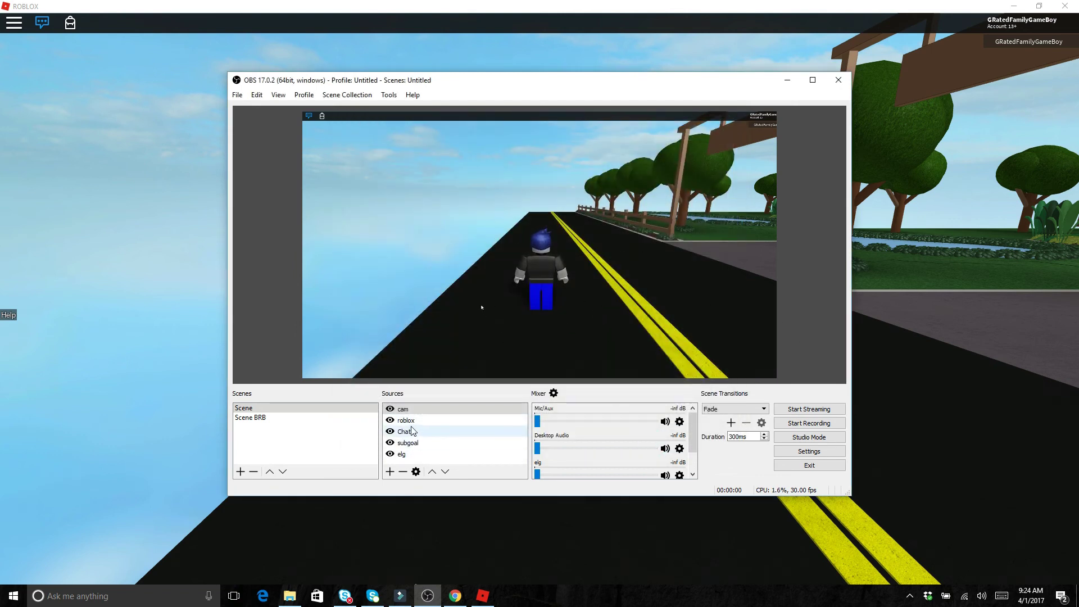
Open the Filters window for the cam source and its list of effect filters.
click(410, 411)
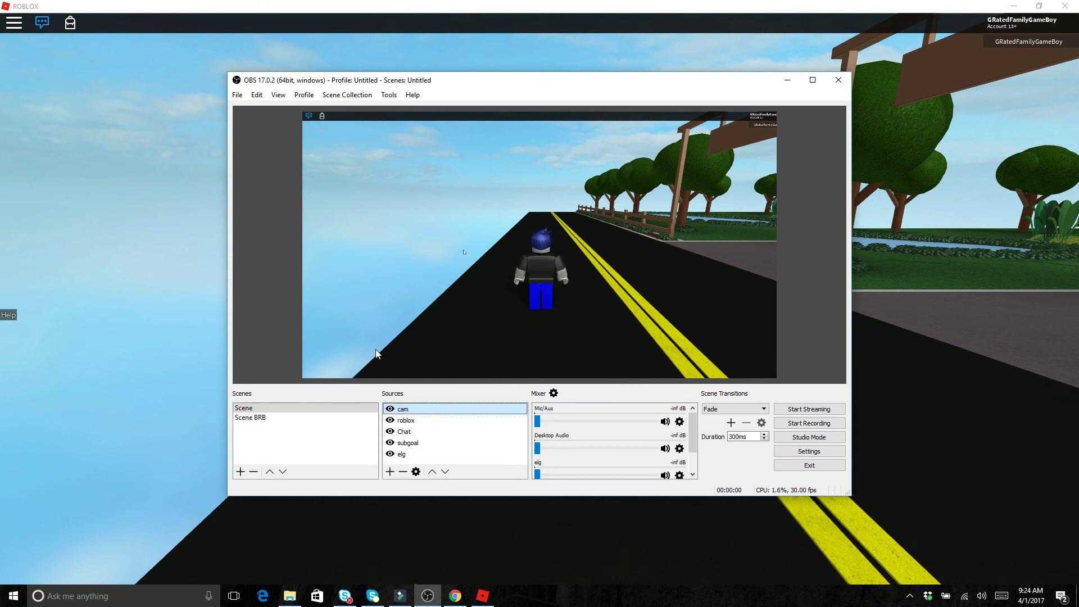
right_click(405, 411)
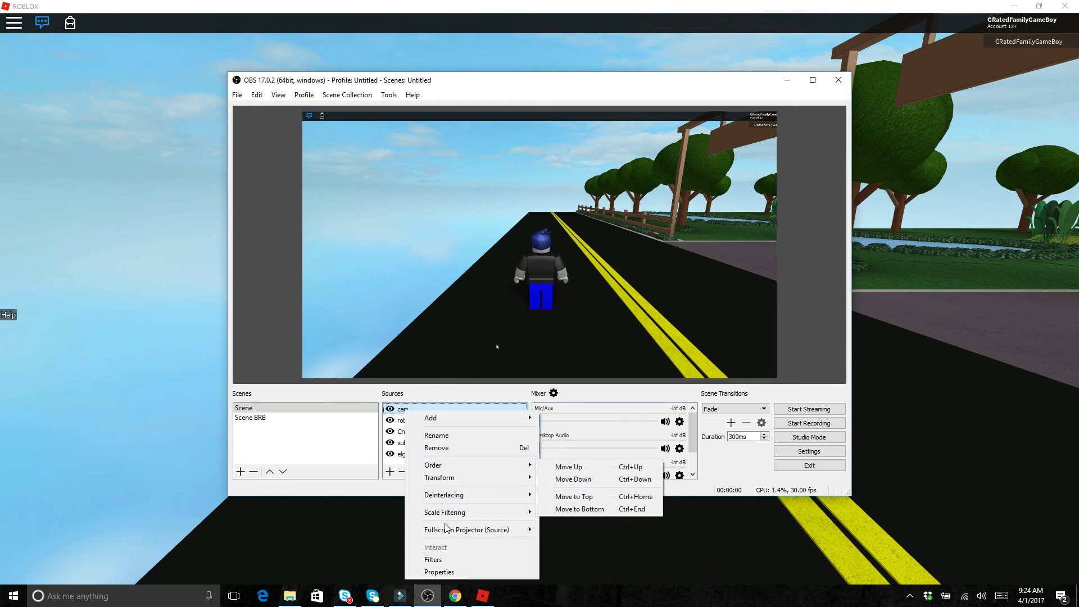
click(448, 560)
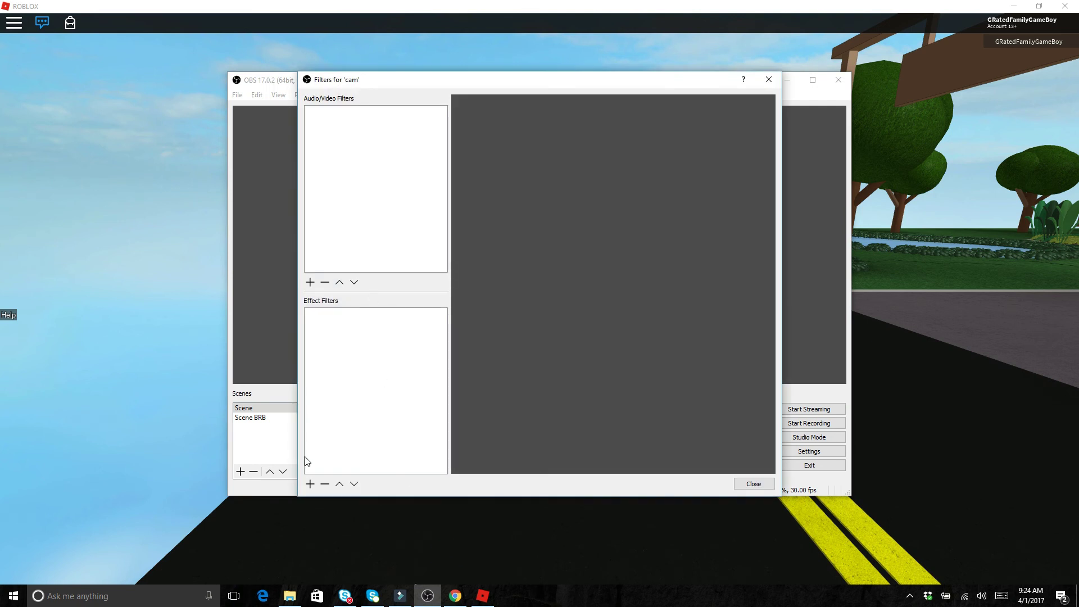
click(310, 485)
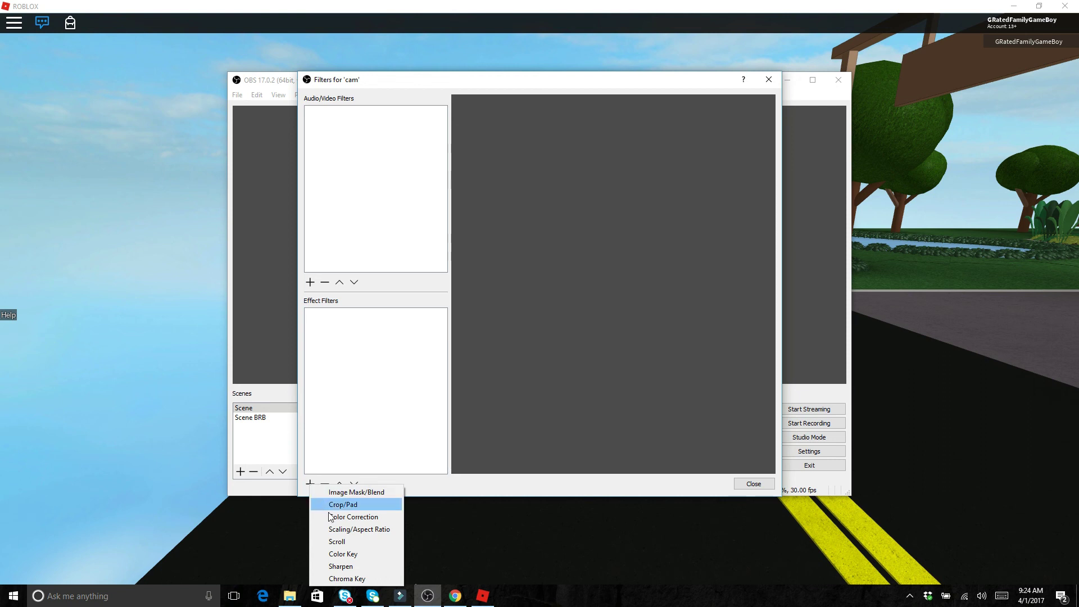
Add a Chroma Key filter 'grteen screen' with Green key colour and similarity set to 301.
click(347, 579)
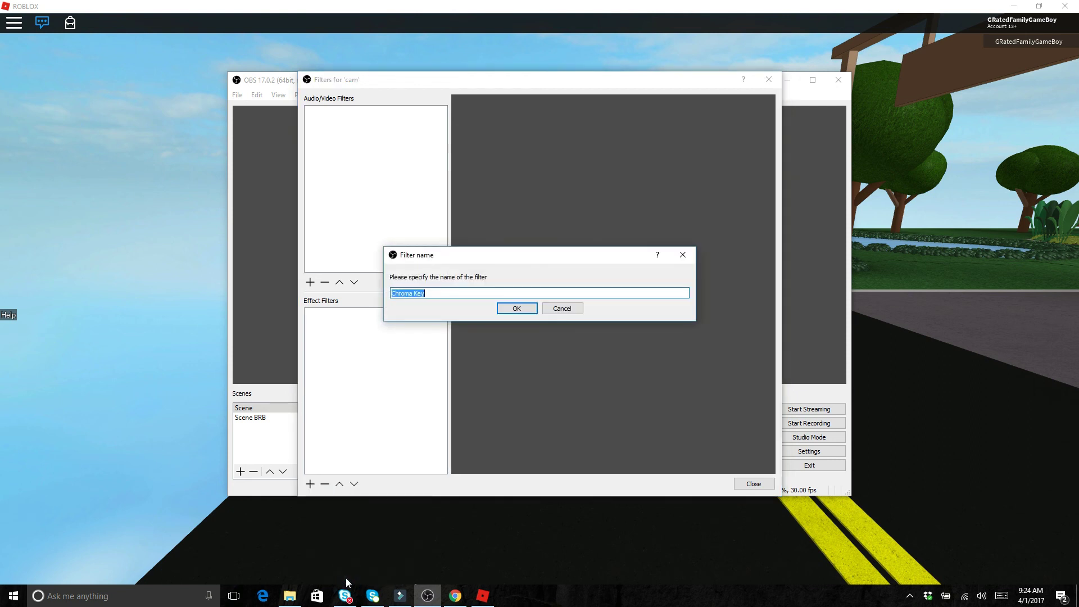
text(grteen screen)
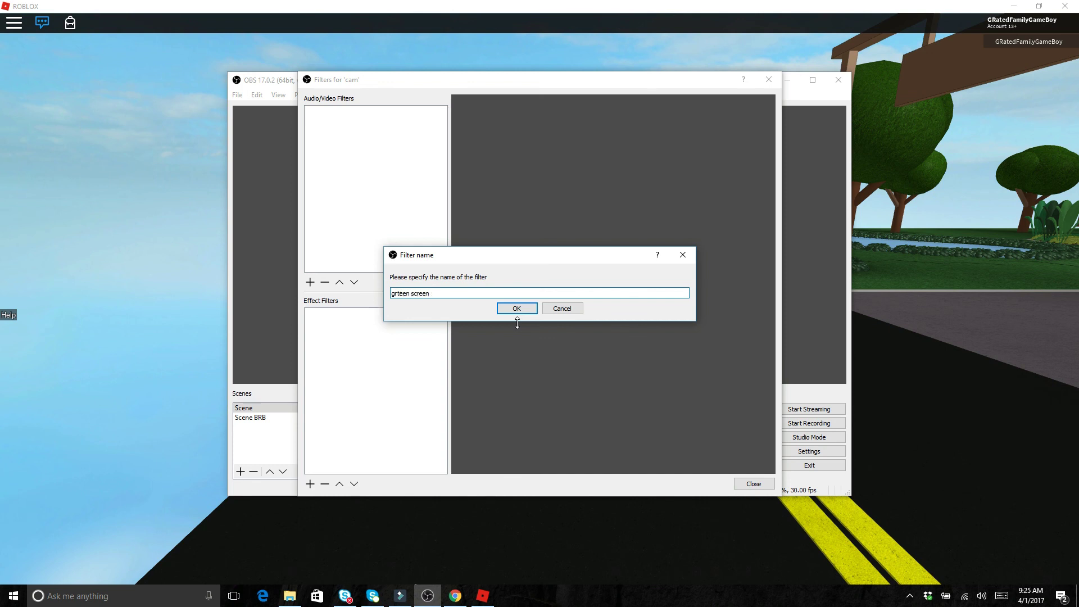
key(Return)
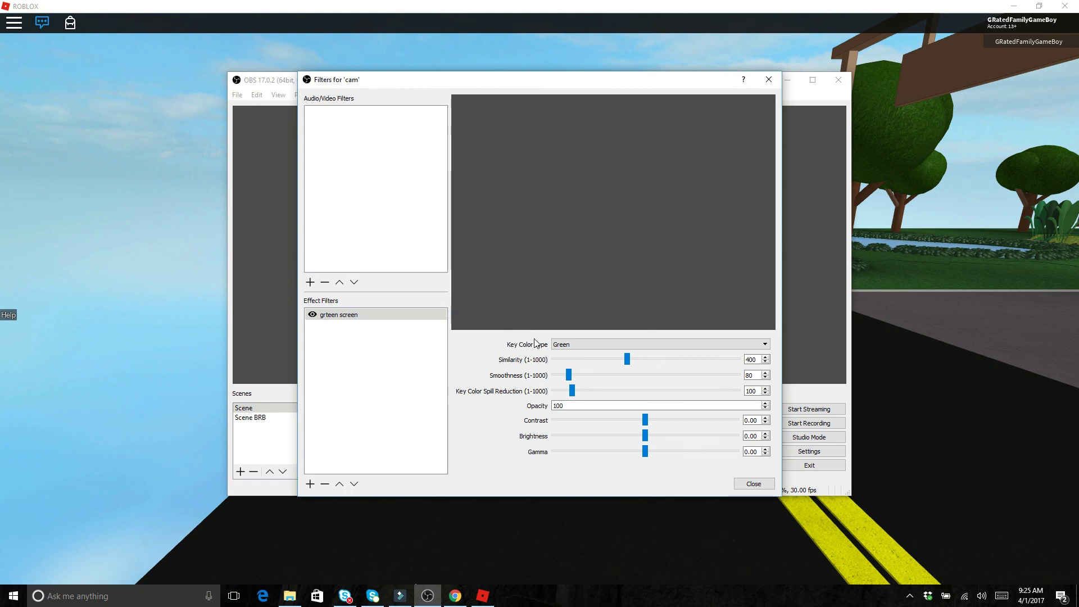
click(766, 343)
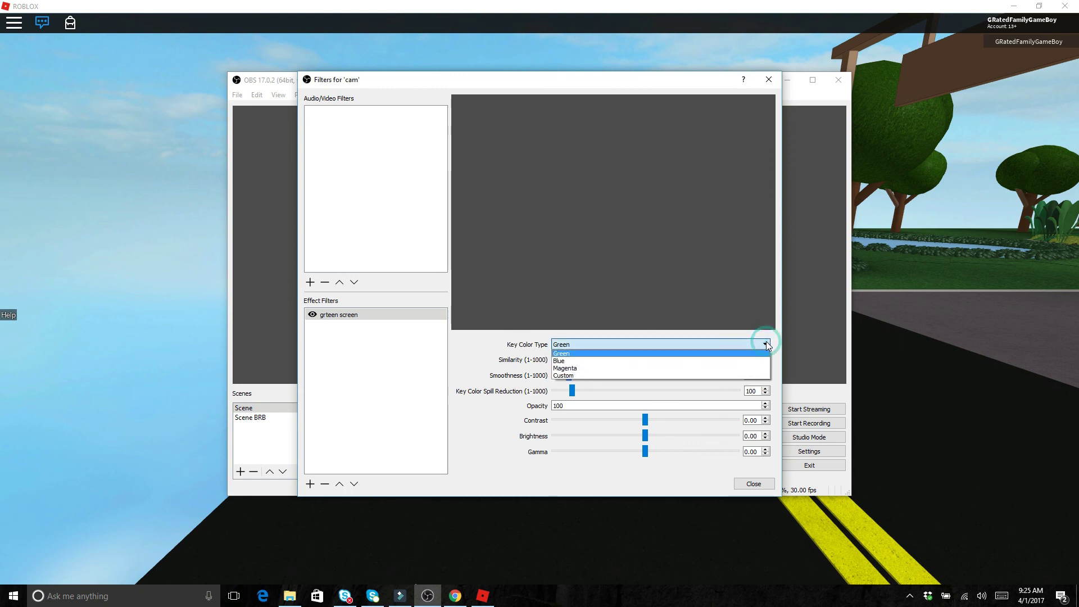
click(685, 277)
click(628, 359)
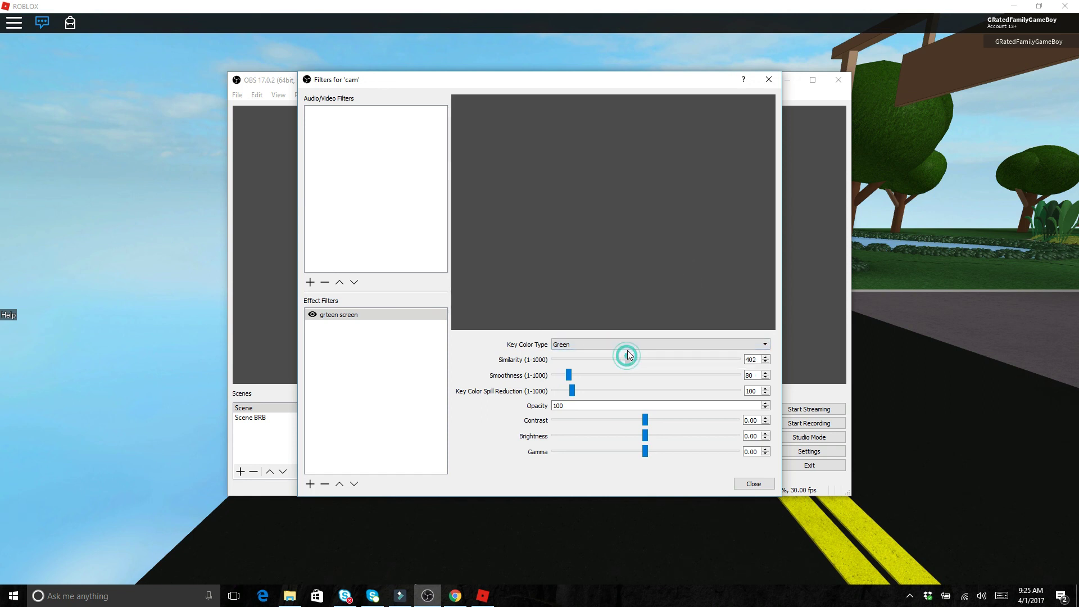
mouse_move(622, 351)
mouse_down()
mouse_move(567, 359)
mouse_move(699, 357)
mouse_move(609, 359)
mouse_up()
Close the cam Filters window, returning to the scene preview of the Roblox capture.
click(753, 484)
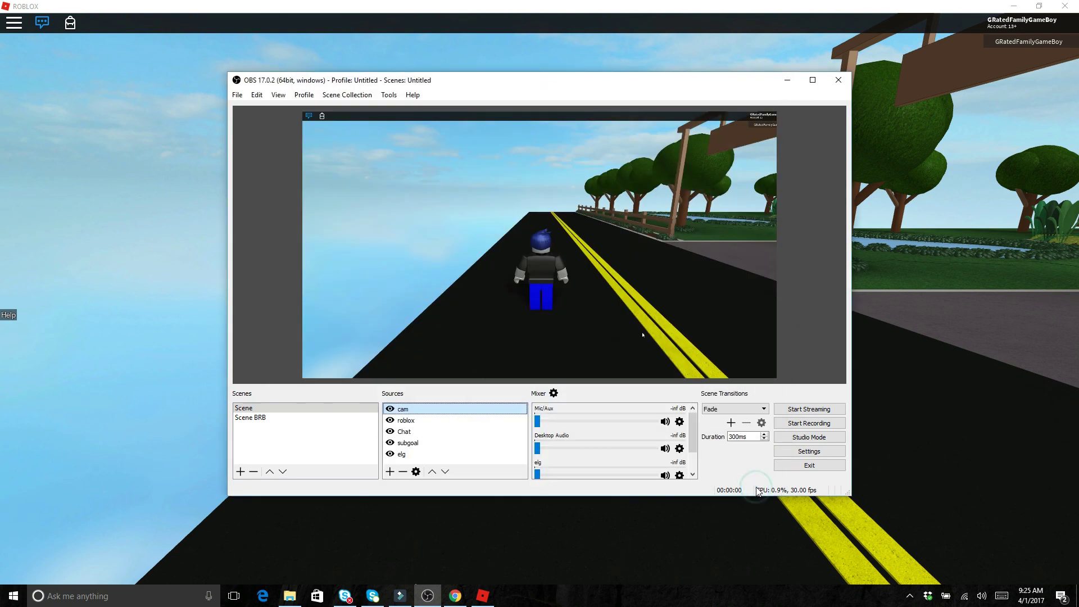